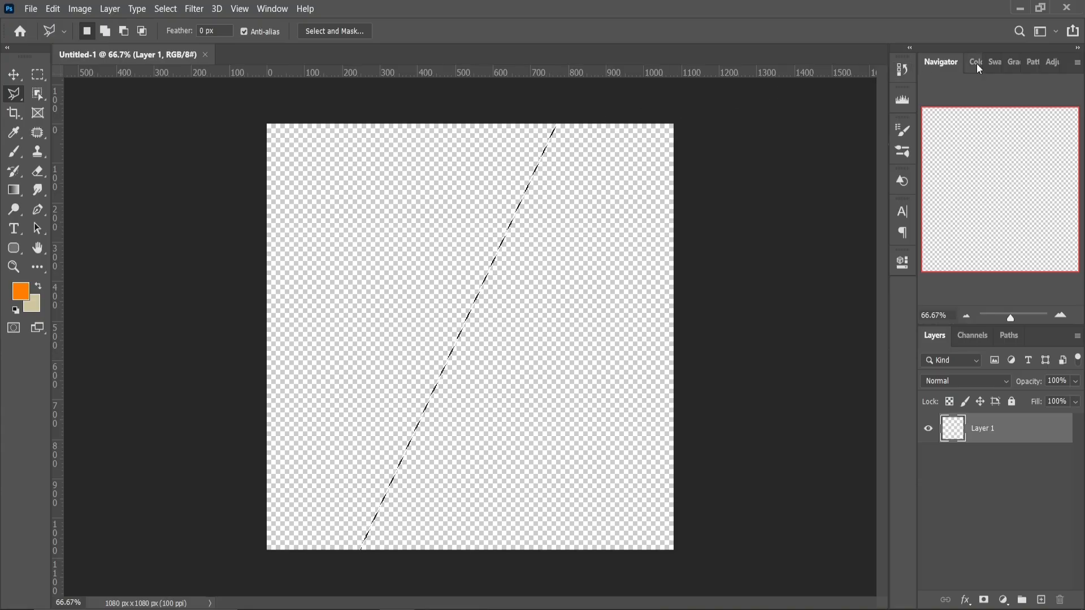
- Fill the diagonal selection on Layer 1 with the orange-red swatch and deselect it
click(995, 62)
click(950, 298)
key(alt+BackSpace)
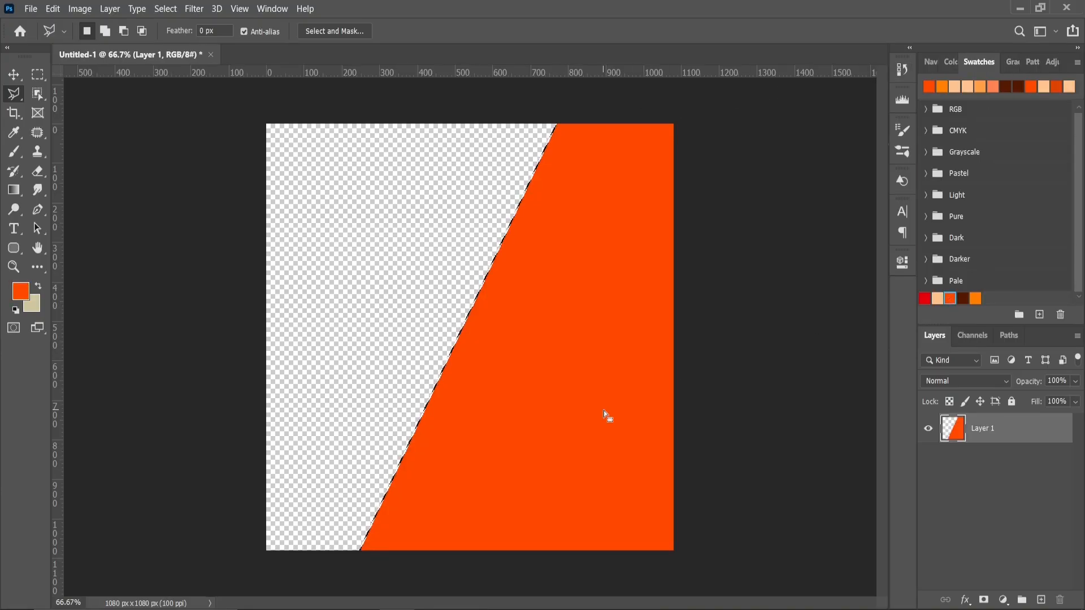
right_click(17, 95)
click(67, 94)
key(ctrl+d)
- Add a new layer beneath Layer 1 and fill it with the dark brown swatch
click(1041, 600)
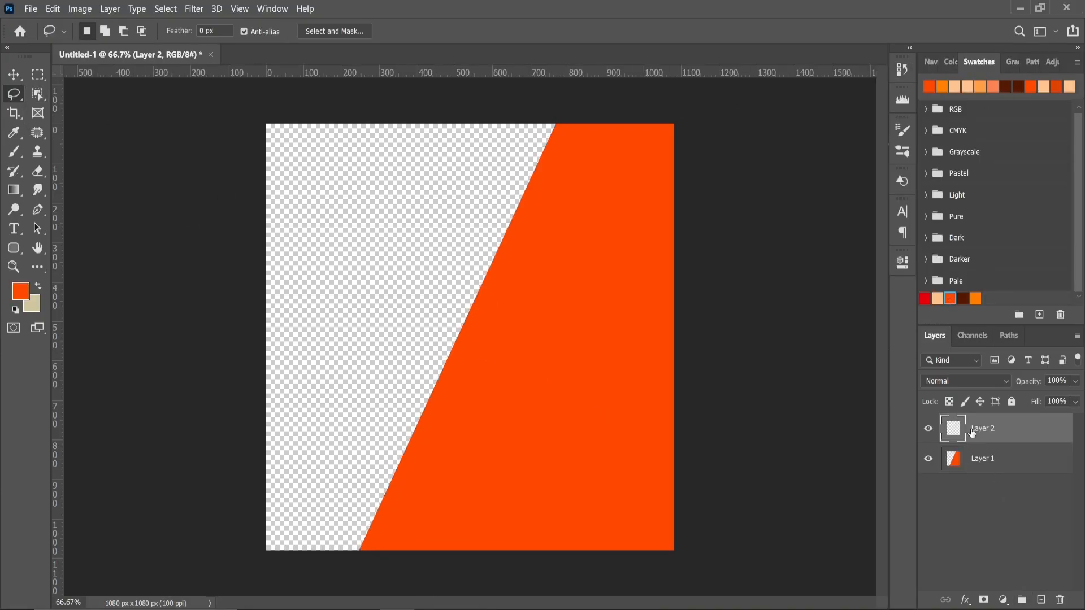
drag(981, 418, 981, 470)
click(967, 297)
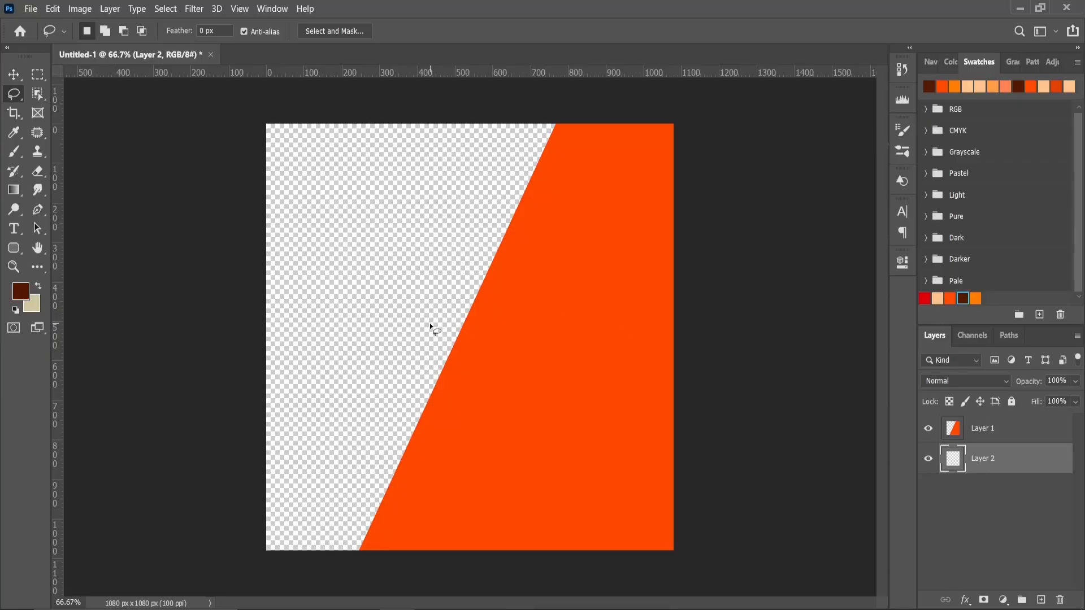
key(alt+BackSpace)
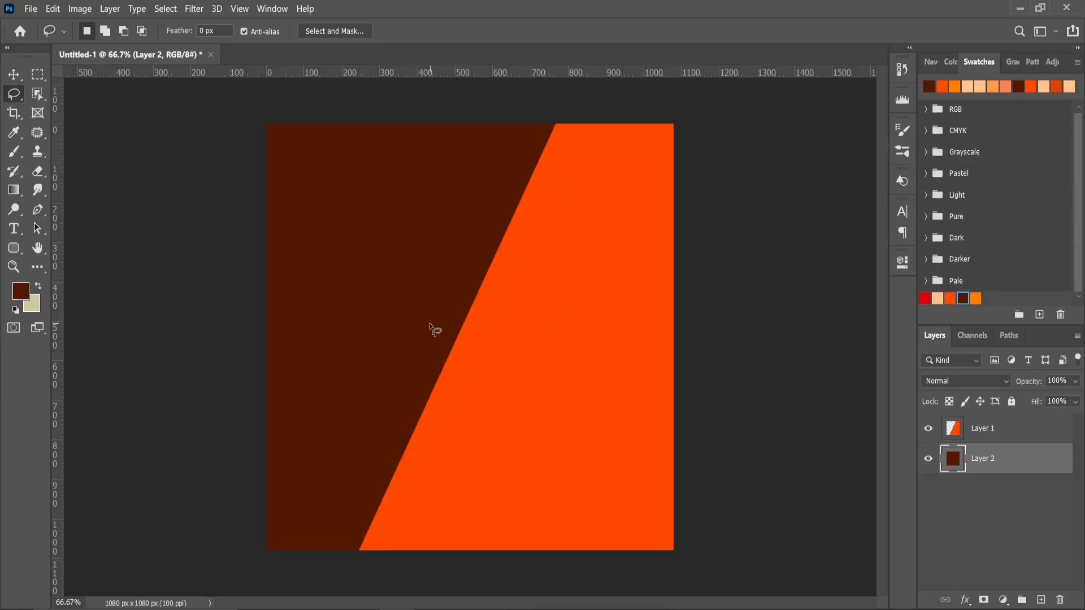
- Place the Shawarma image on the canvas and rasterize its layer
click(451, 606)
drag(225, 108, 506, 399)
key(Return)
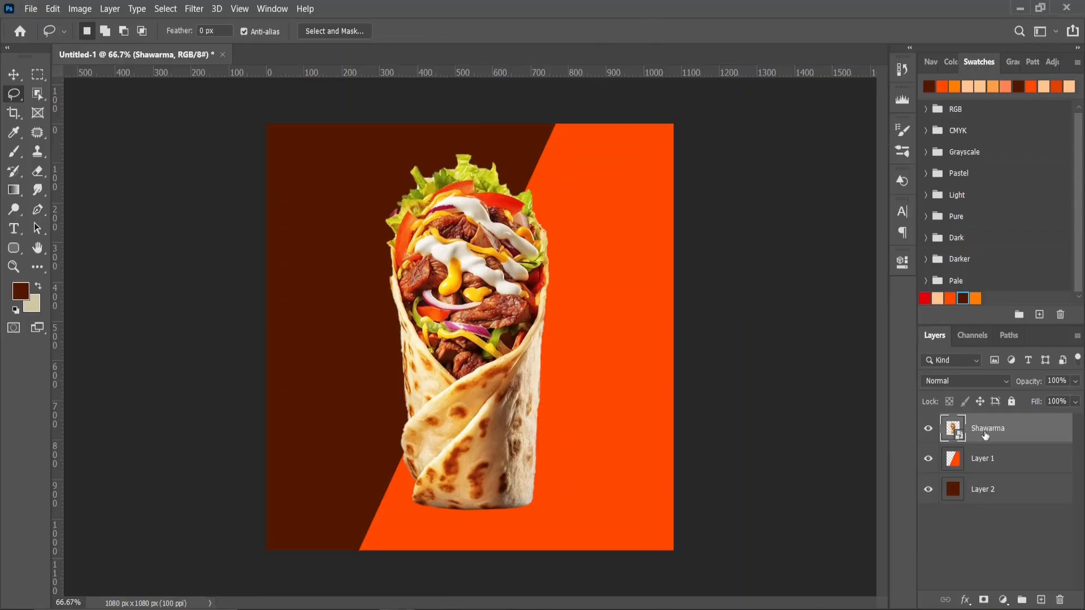
right_click(984, 435)
click(852, 262)
- Tilt the shawarma wrap clockwise and position it over the orange side of the background
right_click(476, 295)
click(509, 398)
drag(550, 510, 521, 447)
drag(546, 396, 534, 409)
drag(486, 382, 544, 415)
drag(565, 482, 579, 525)
drag(540, 430, 533, 421)
drag(464, 320, 457, 319)
drag(565, 373, 589, 380)
key(Return)
key(l)
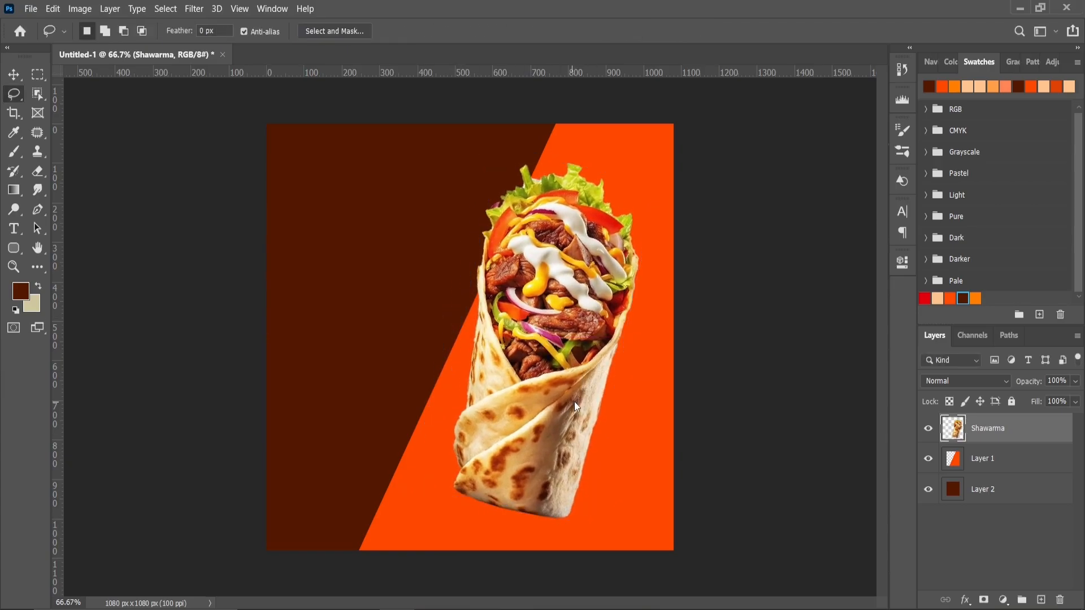
- Distort Layer 1 by pulling its upper-left corner outward so the diagonal edge shifts slightly left at the top
key(alt+bracketleft)
key(ctrl+t)
drag(360, 129, 330, 121)
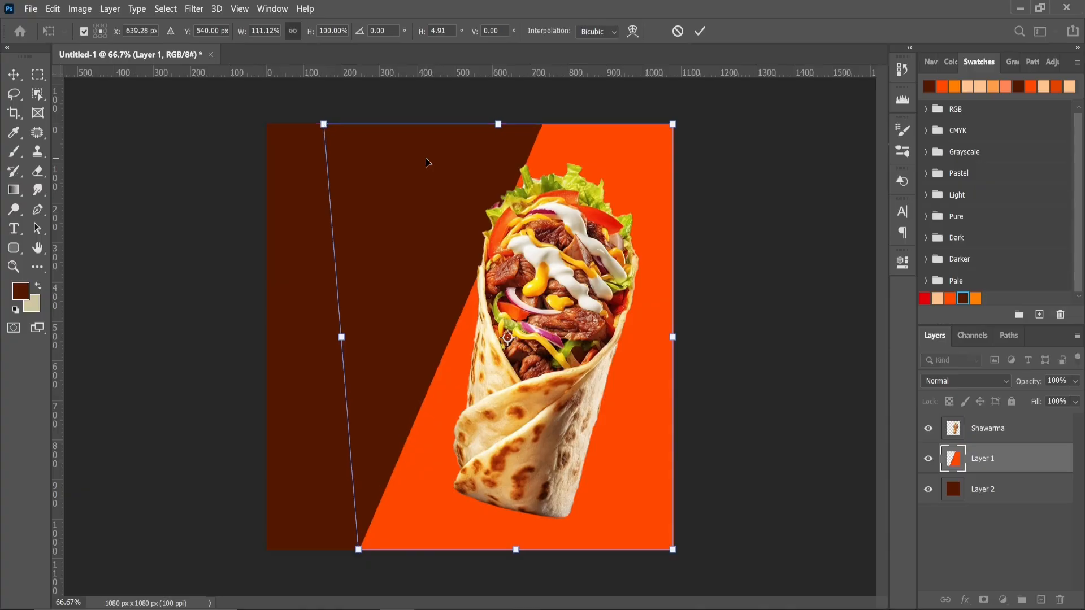
key(Return)
- Nudge the shawarma wrap left and scale it down slightly within the orange area
key(alt+bracketright)
key(ctrl+t)
mouse_move(657, 308)
mouse_down()
mouse_move(611, 286)
mouse_move(625, 291)
mouse_move(592, 316)
mouse_up()
key(Return)
right_click(569, 305)
click(601, 424)
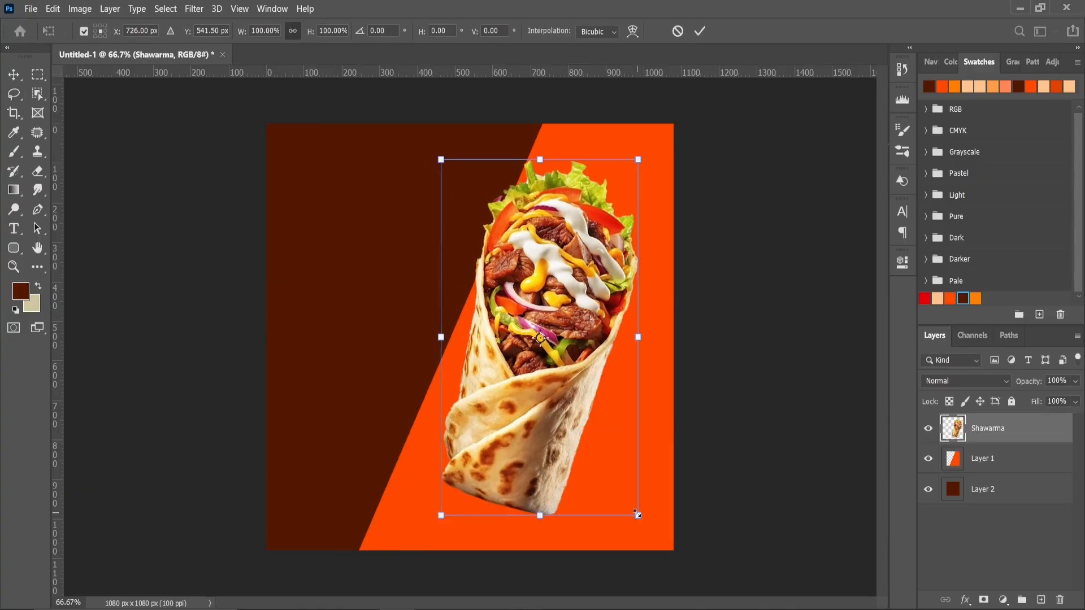
drag(639, 513, 630, 501)
drag(578, 457, 577, 465)
drag(566, 423, 565, 423)
key(Return)
- Create a reflection beneath the wrap by duplicating the shawarma layer and flipping the lower copy vertically at 34% opacity
key(ctrl+j)
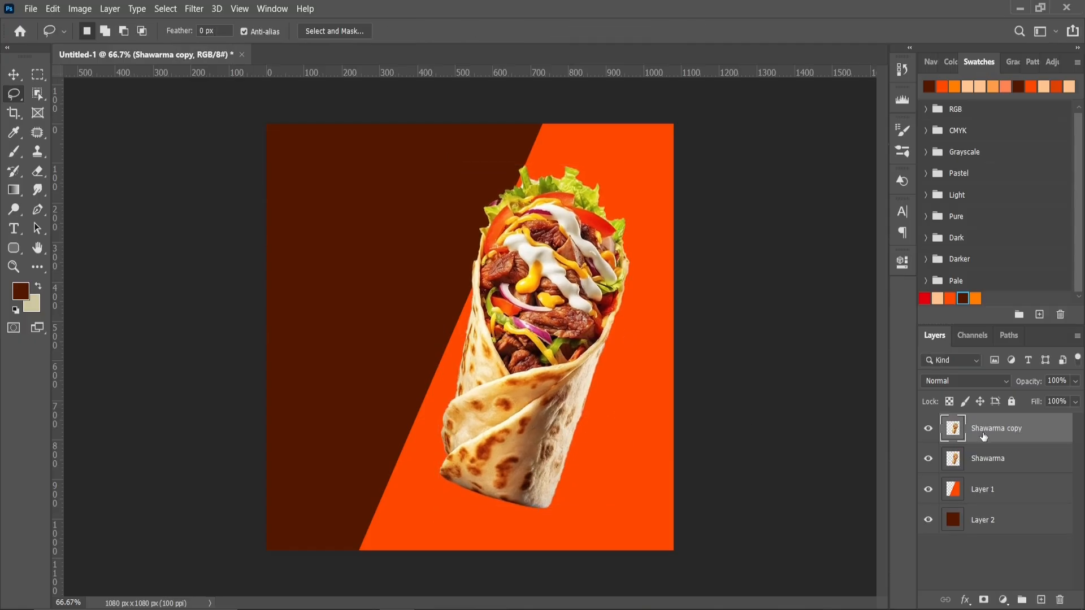
click(983, 458)
right_click(537, 308)
click(561, 427)
right_click(553, 283)
click(582, 545)
drag(573, 228, 538, 527)
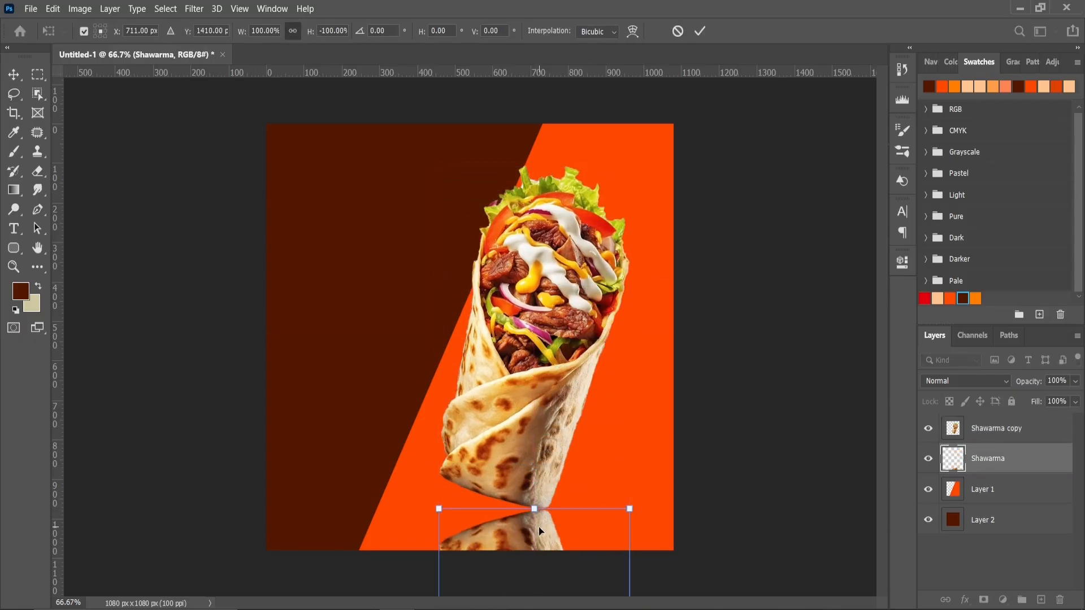
key(Return)
drag(1075, 381, 1030, 397)
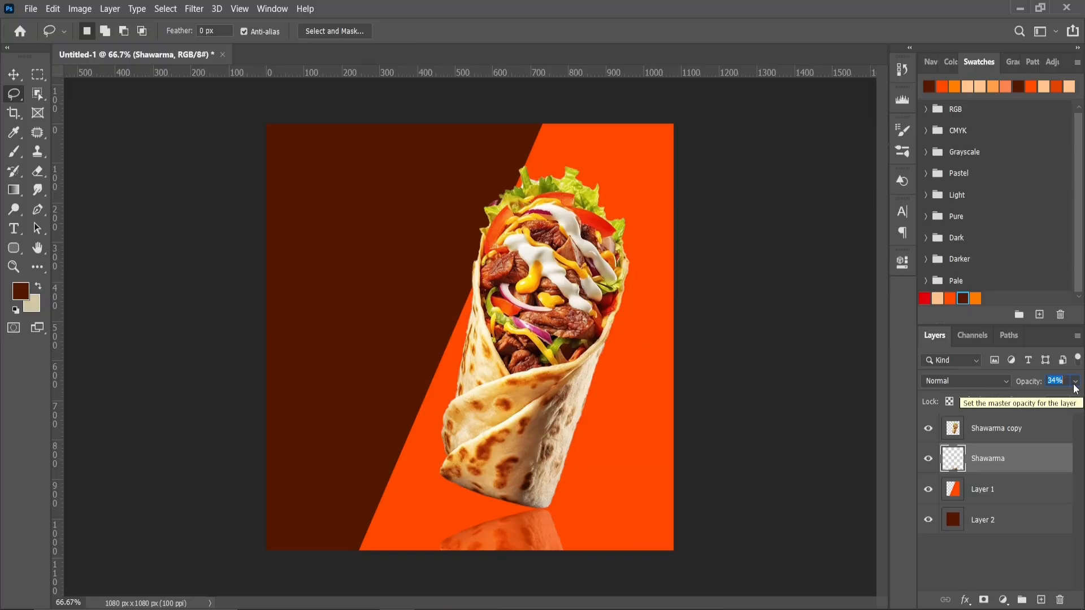
- Add a drop shadow to the Shawarma copy layer with 68% opacity, 129° angle and 79 px size
click(1017, 427)
click(964, 600)
click(959, 567)
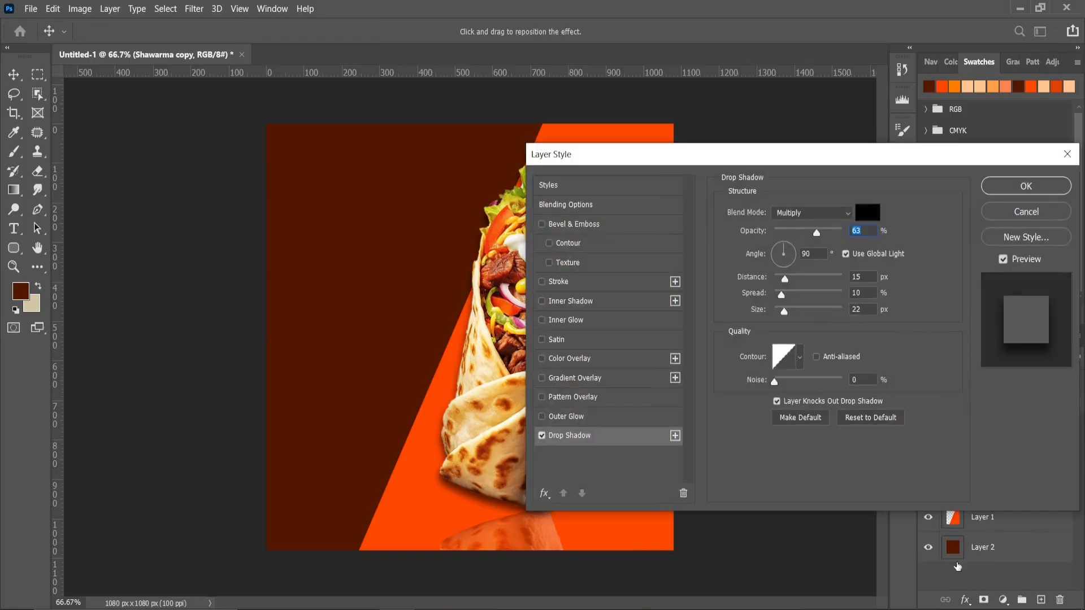
drag(775, 154, 902, 122)
click(905, 217)
drag(912, 280, 919, 282)
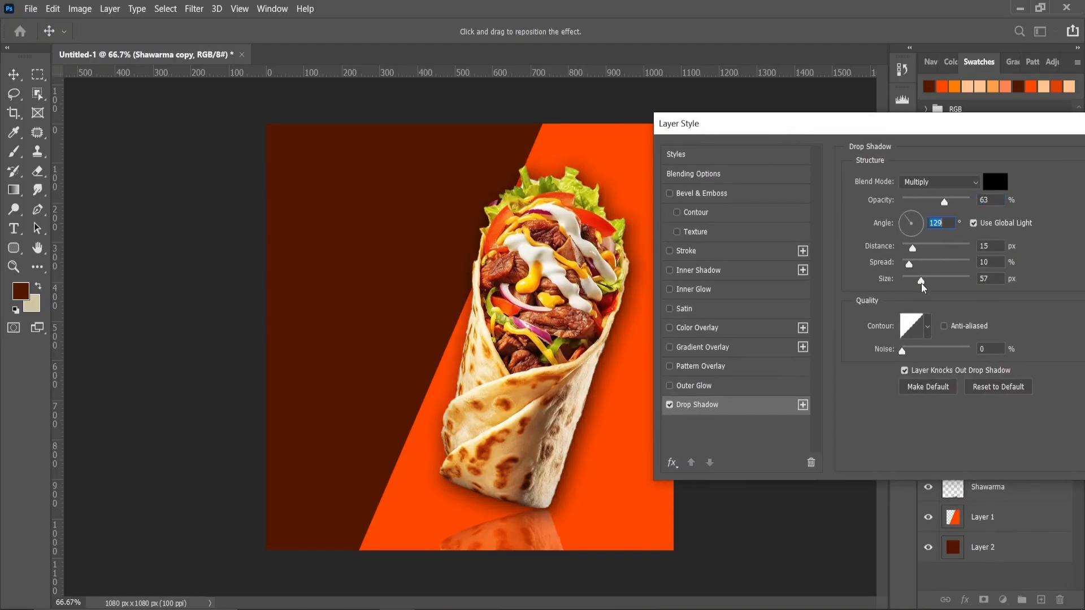
drag(952, 206, 949, 205)
drag(1020, 127, 863, 226)
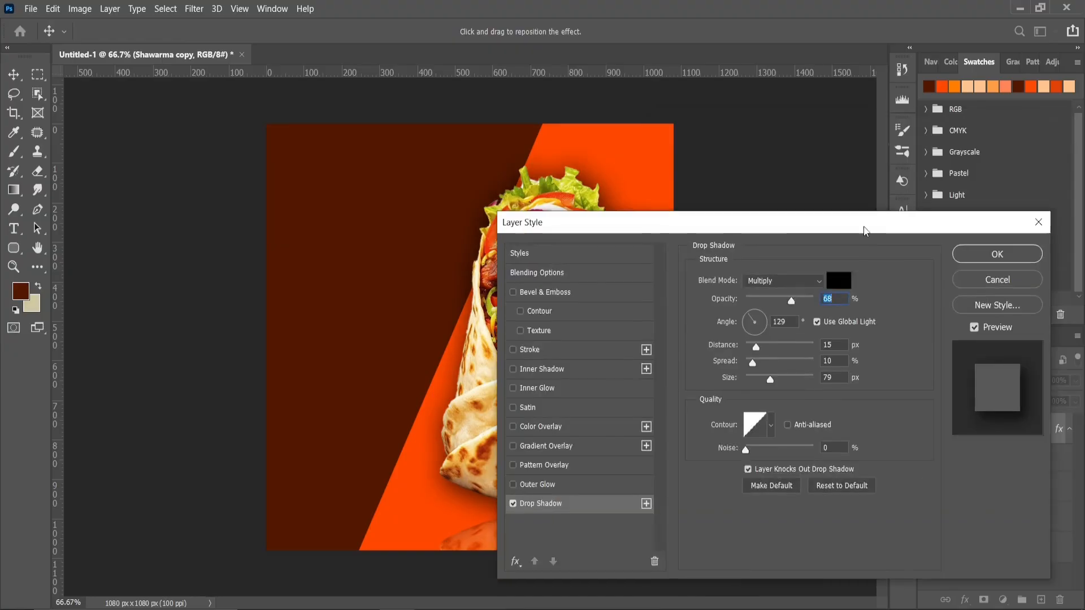
click(965, 252)
click(1068, 429)
- Add a new layer above the reflection layer and ready the Brush with a very dark brown foreground colour
click(1002, 459)
click(1041, 600)
click(14, 151)
right_click(546, 378)
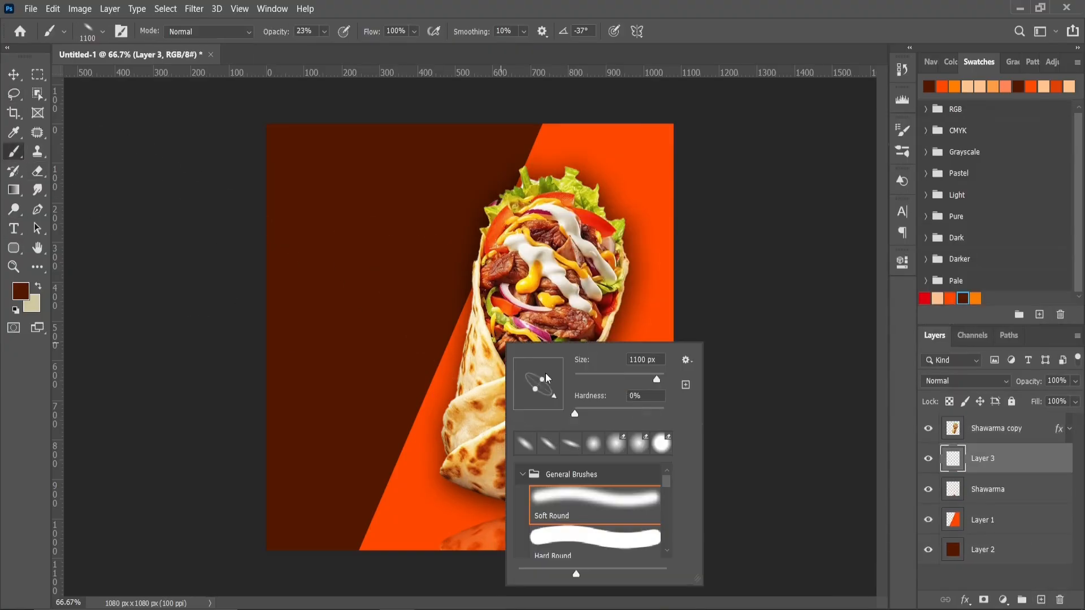
click(21, 291)
click(891, 481)
click(1030, 314)
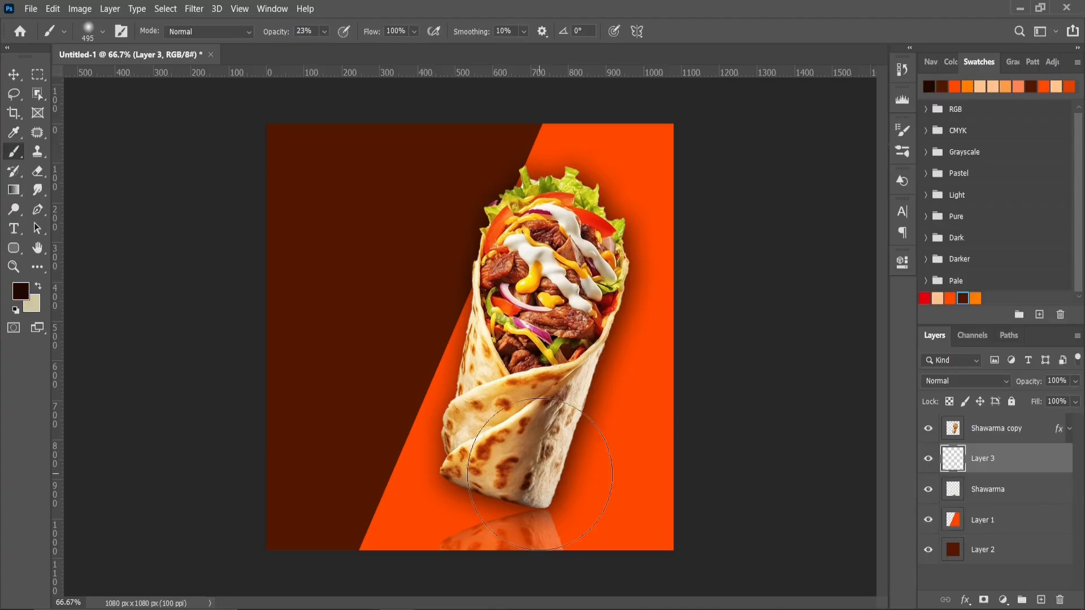
- Paint one dark dab beside the wrap with a 495 px brush at 82% hardness and 100% opacity
right_click(539, 470)
click(685, 436)
key(Return)
key(0)
right_click(498, 326)
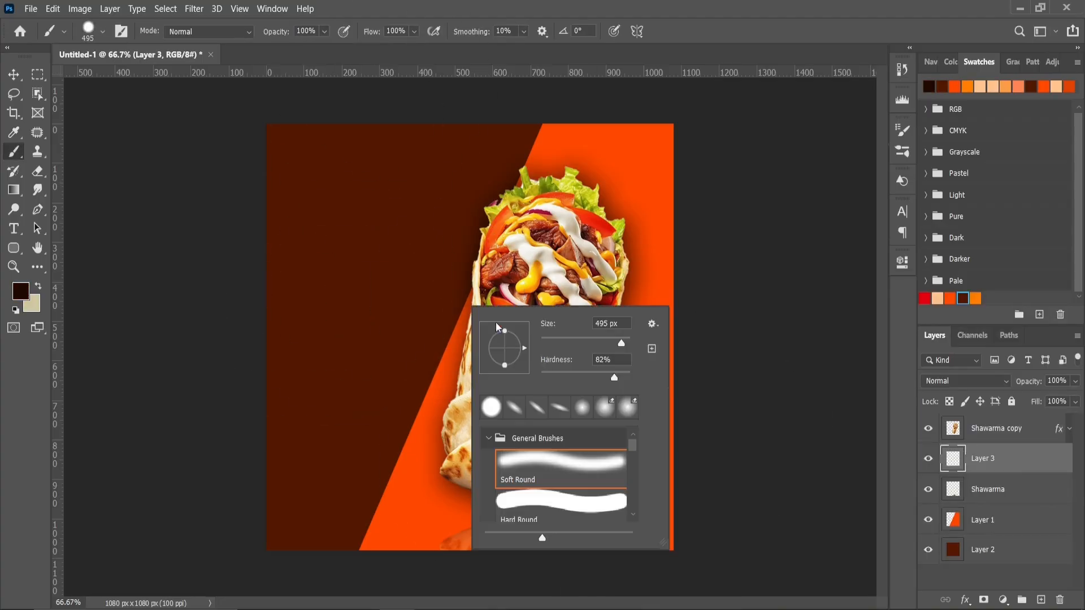
key(Return)
click(399, 428)
- Squash the dark dab into a thin flat ellipse and fit it beneath the wrap's bottom tip as a contact shadow
key(ctrl+t)
mouse_move(398, 347)
mouse_down()
mouse_move(398, 480)
mouse_move(535, 509)
mouse_up()
click(934, 63)
drag(1006, 318, 1020, 317)
drag(1009, 204, 1024, 250)
drag(821, 469, 504, 415)
drag(492, 390, 588, 419)
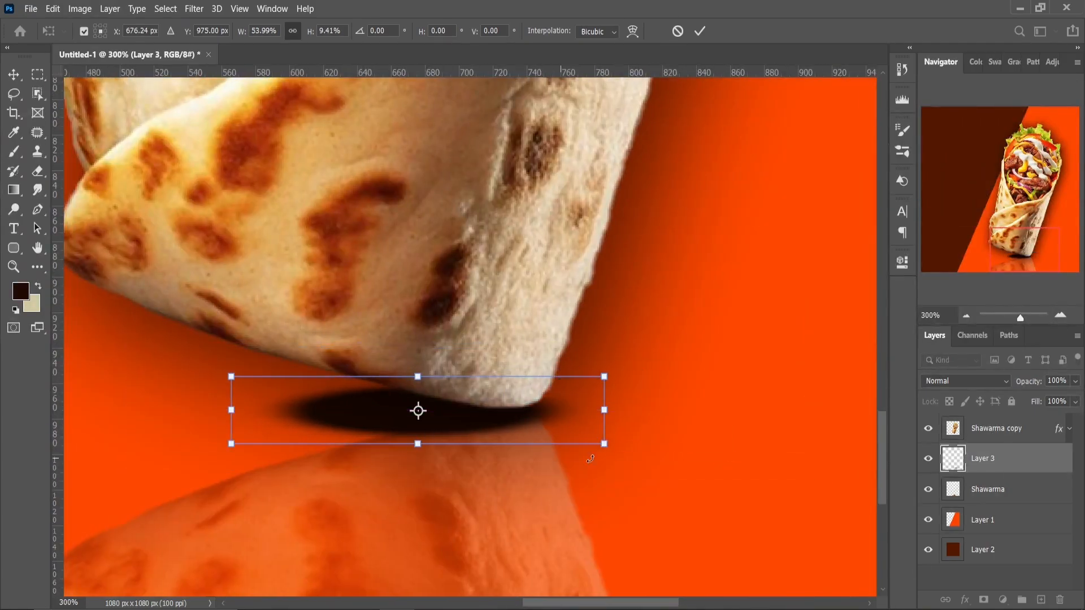
drag(419, 443, 465, 414)
drag(243, 411, 305, 410)
drag(461, 424, 461, 418)
key(Return)
- Soften the contact shadow with Gaussian Blur and lower its layer opacity to 59%
click(194, 8)
click(396, 206)
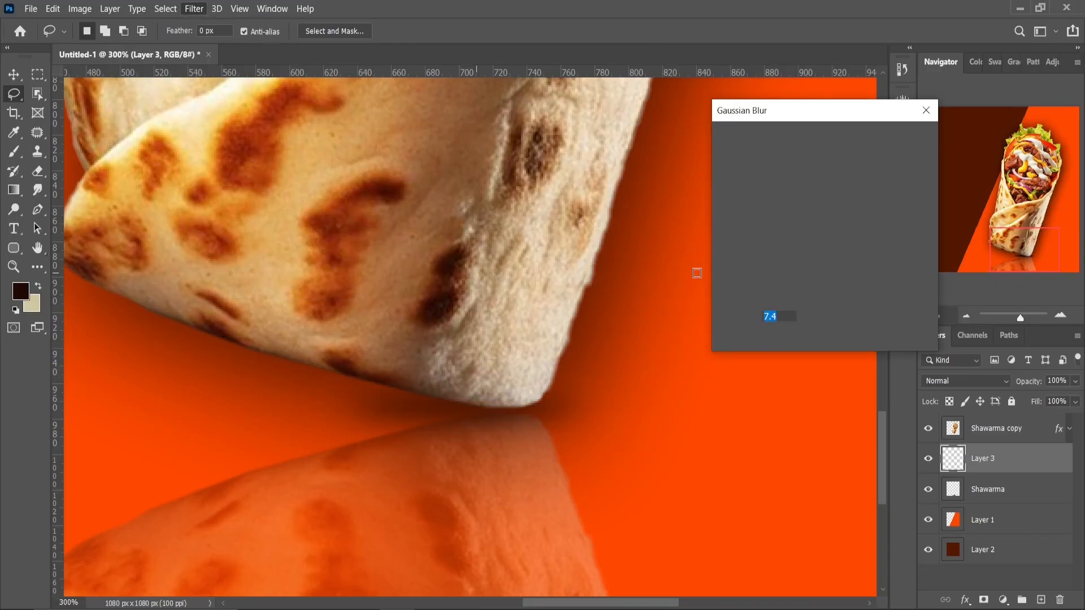
drag(760, 340, 750, 344)
click(899, 139)
click(1075, 381)
drag(1077, 398, 1049, 399)
click(965, 315)
click(964, 314)
click(965, 314)
click(1076, 383)
- Apply a second Gaussian Blur to the contact shadow on Layer 3
click(194, 9)
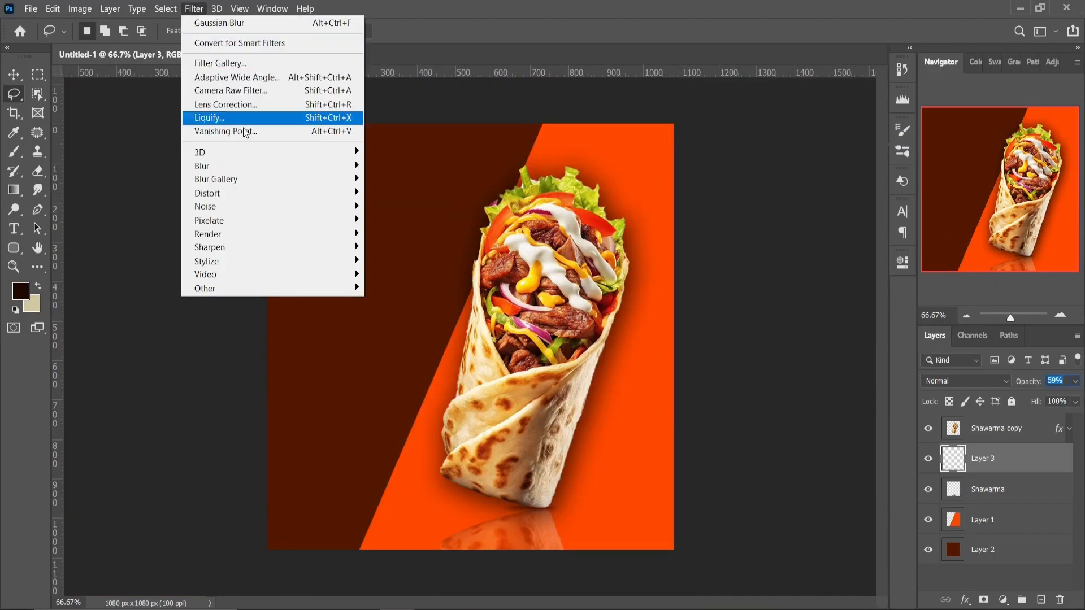
click(396, 206)
click(903, 138)
- Stretch the contact shadow's height slightly to about 112.5% and set its layer opacity to 62%
right_click(469, 377)
click(509, 509)
drag(532, 518, 533, 521)
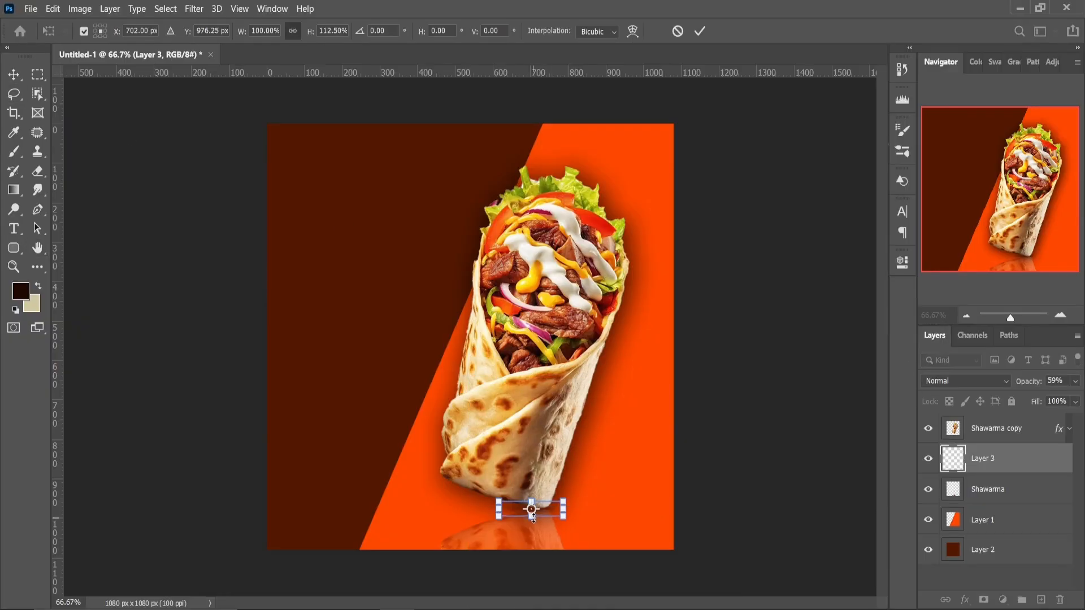
key(Return)
click(1075, 382)
drag(1049, 398, 1057, 398)
- Place the smoke image Helloween (4) above the Shawarma copy layer and set its blend mode to Screen
click(17, 76)
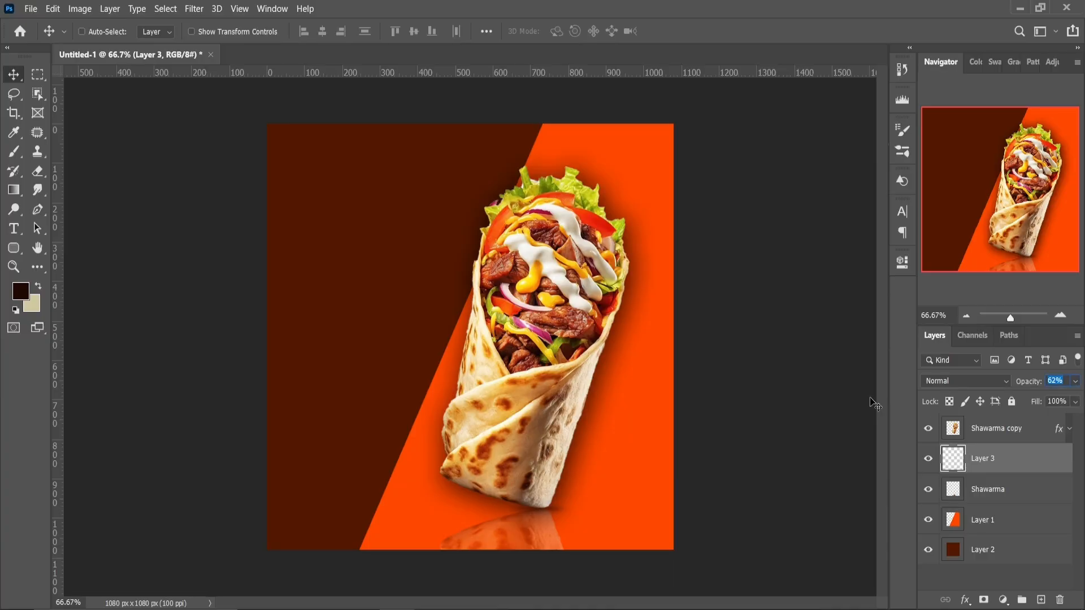
key(alt+Tab)
drag(178, 141, 470, 337)
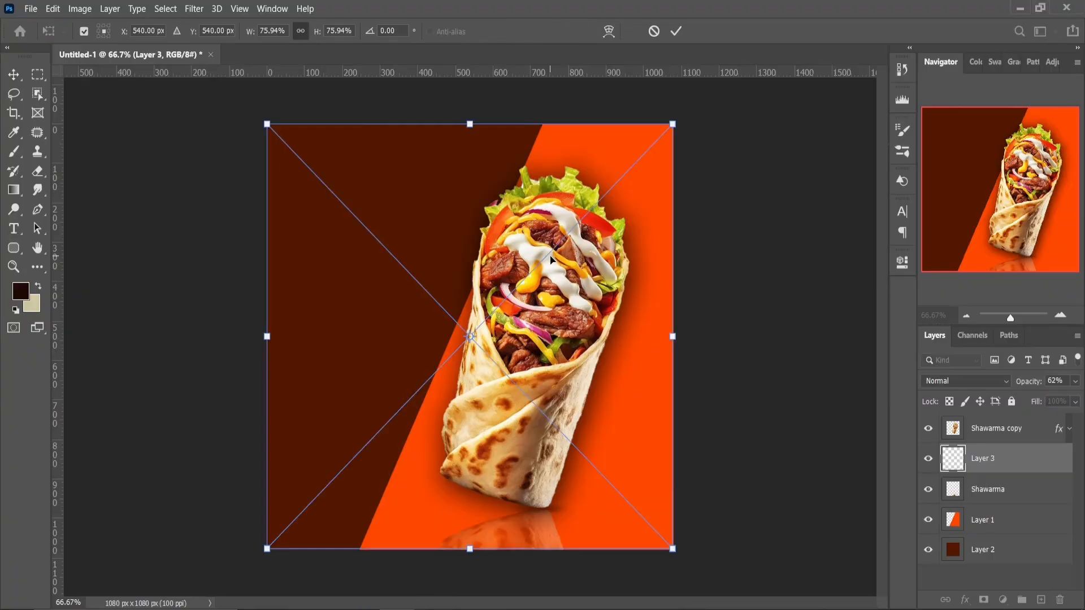
key(Return)
drag(932, 459, 955, 431)
click(966, 381)
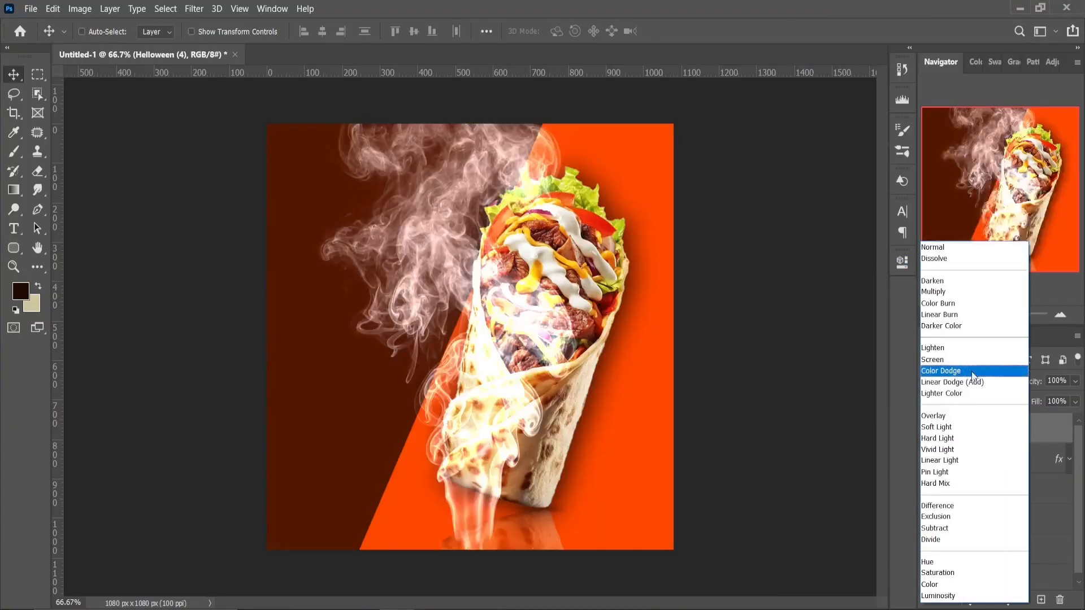
click(950, 369)
- Scale the smoke to about 67%, rotate it about 11° clockwise and position it over the wrap's top
key(l)
right_click(412, 290)
click(445, 419)
mouse_move(673, 549)
mouse_down()
mouse_move(500, 367)
mouse_move(488, 395)
mouse_up()
mouse_move(437, 343)
mouse_down()
mouse_move(570, 365)
mouse_move(637, 347)
mouse_up()
drag(654, 390, 687, 438)
drag(608, 399, 599, 368)
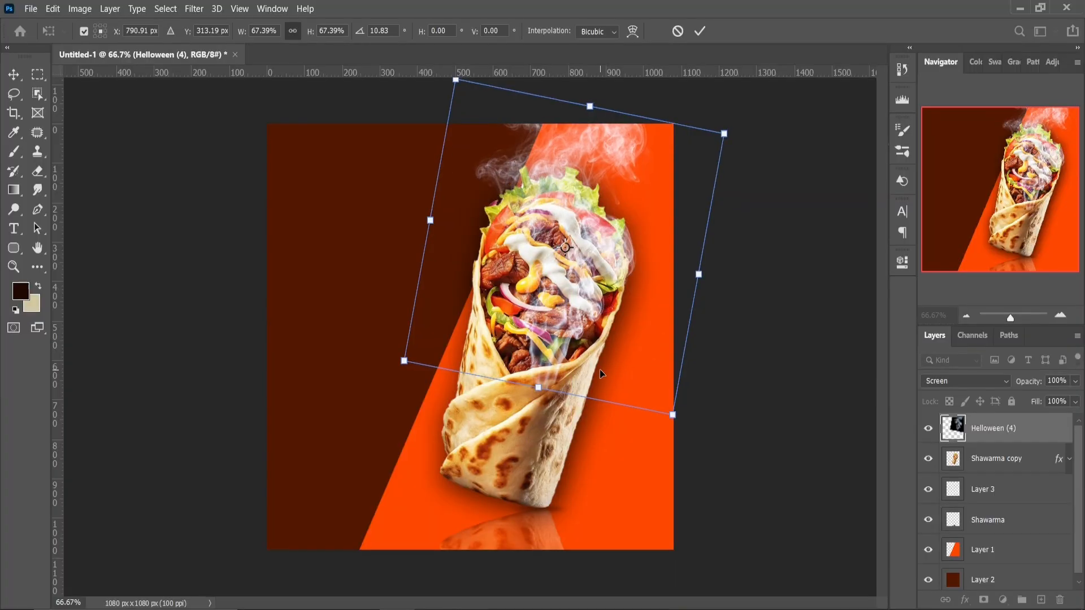
key(Return)
- Erase the smoke covering the wrap's filling, using 100% opacity lower down and 24% opacity near the top
key(e)
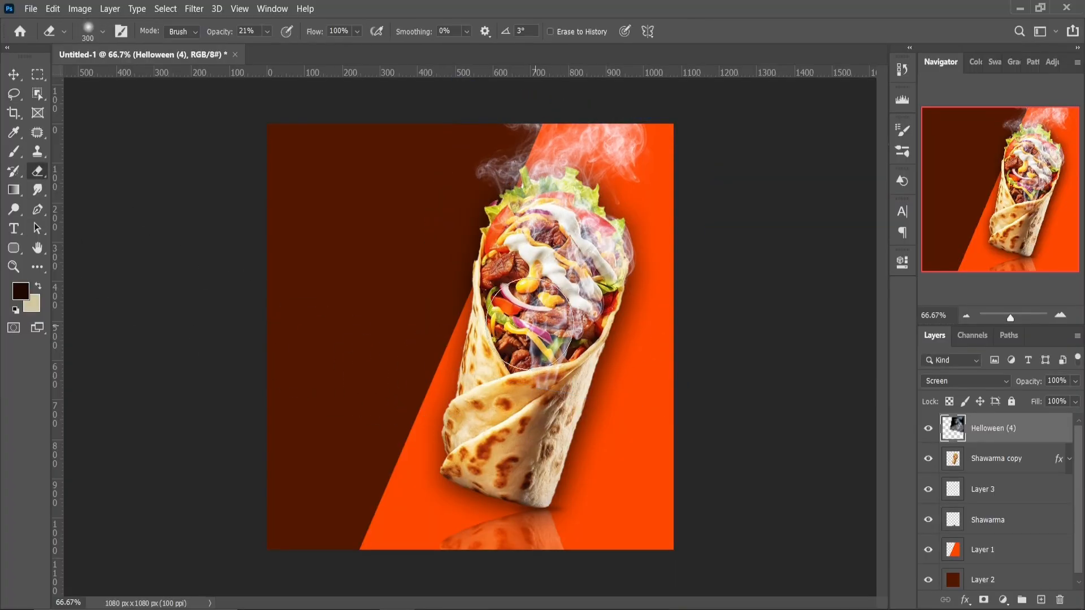
mouse_move(546, 368)
mouse_down()
mouse_move(608, 310)
mouse_move(557, 266)
mouse_up()
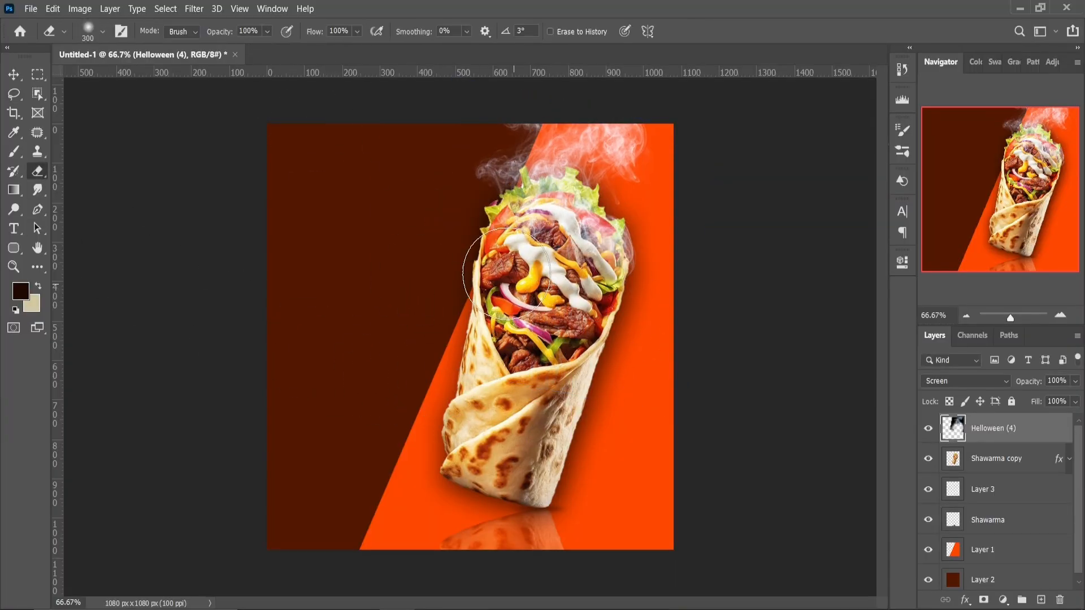
click(267, 31)
mouse_move(507, 219)
mouse_down()
mouse_move(675, 149)
mouse_move(664, 226)
mouse_move(523, 145)
mouse_move(504, 178)
mouse_move(619, 250)
mouse_move(563, 215)
mouse_up()
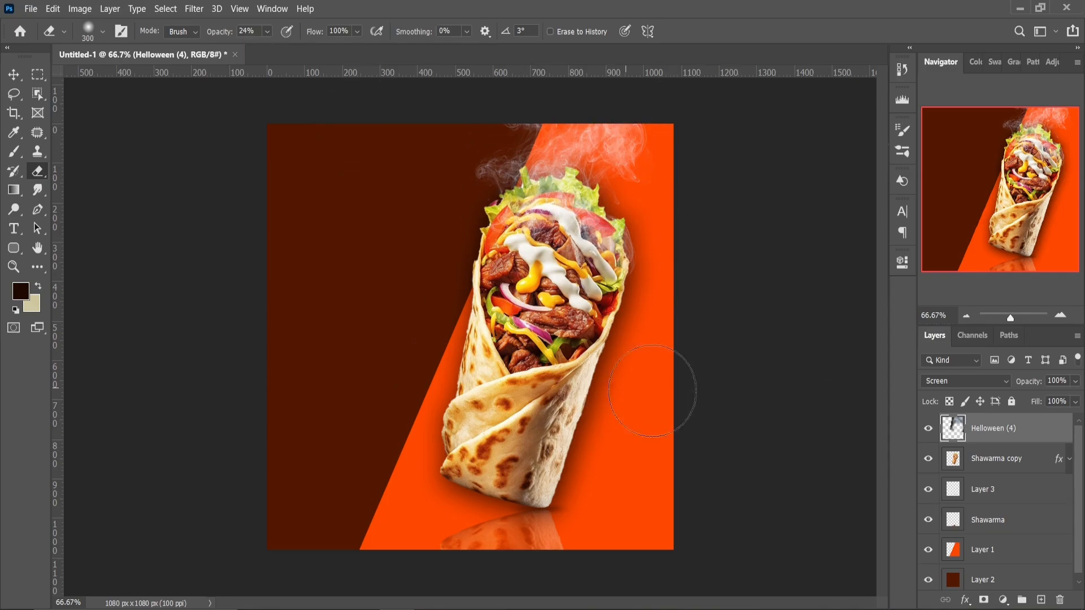
- Tint the smoke with a clipped, colorized Hue/Saturation adjustment at hue 17 and saturation 100
click(1004, 600)
click(986, 458)
click(768, 439)
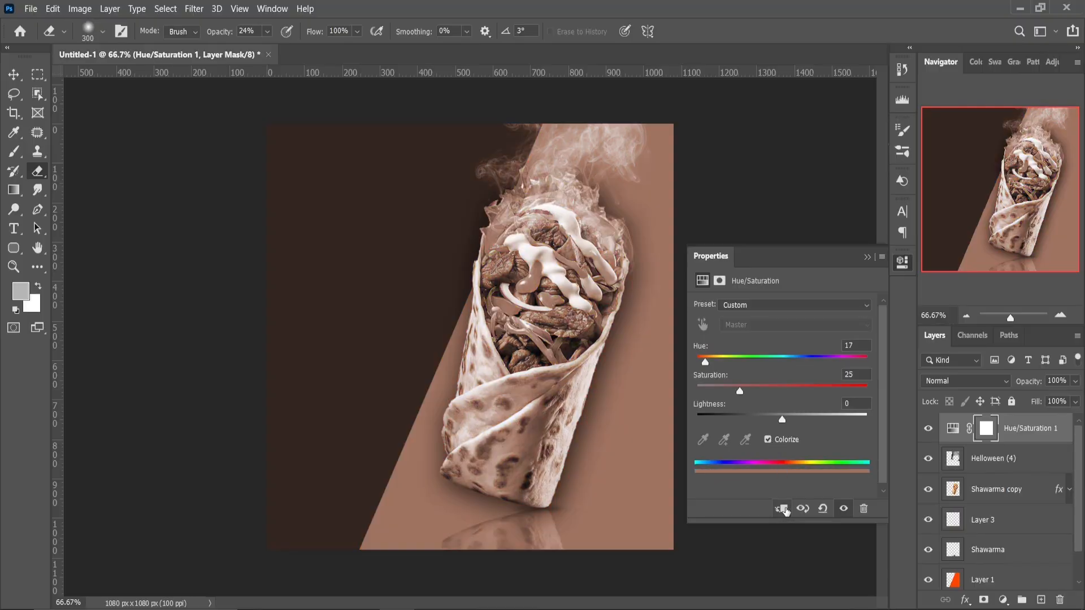
click(784, 509)
drag(740, 390, 823, 390)
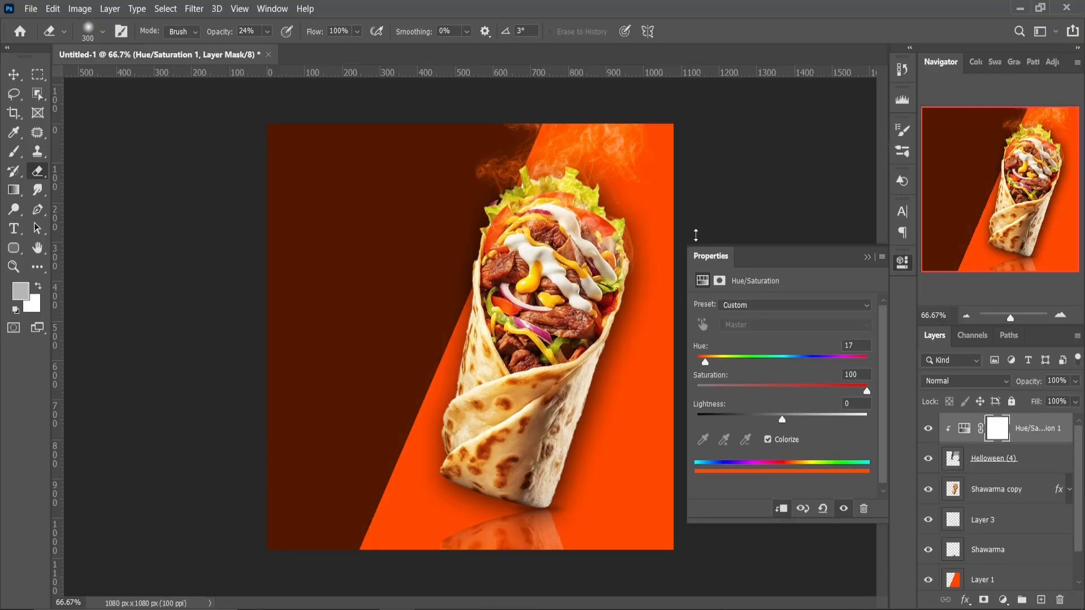
key(v)
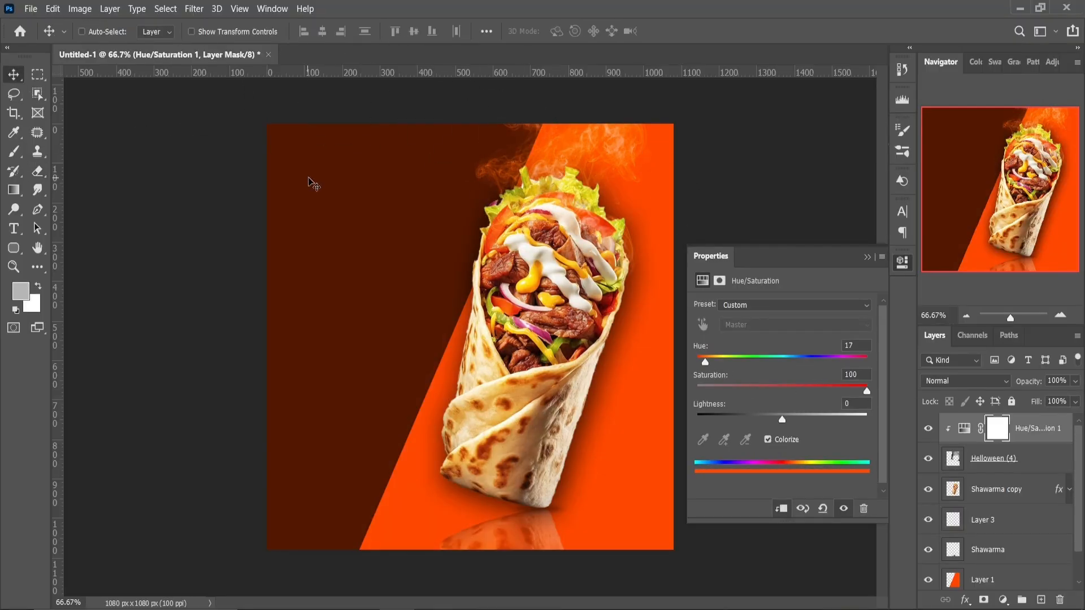
click(769, 440)
click(768, 440)
click(865, 258)
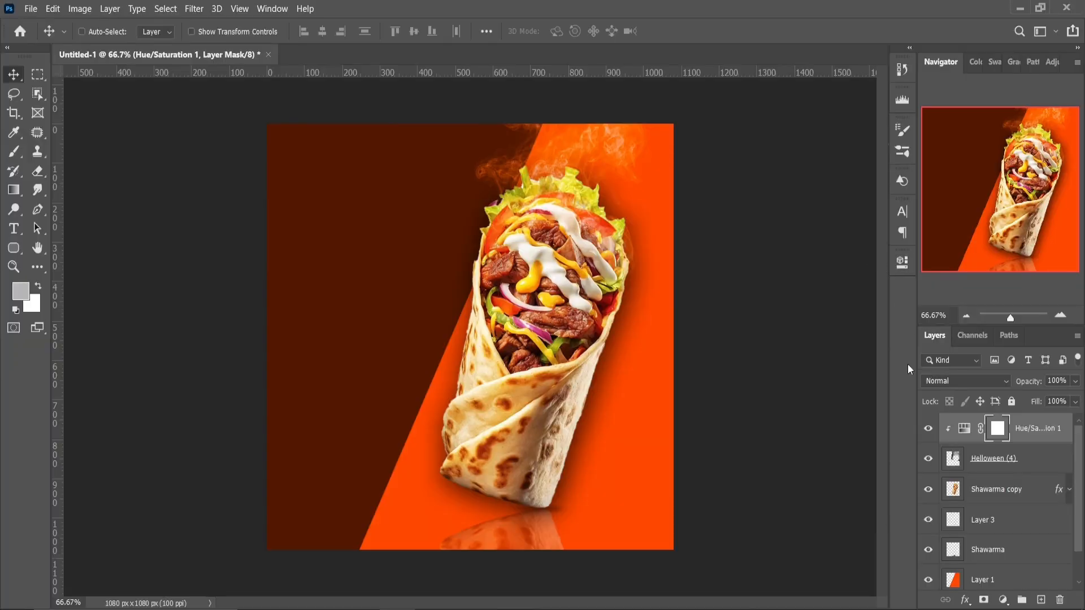
- Adjust the fill of the Hue/Saturation layer and set the smoke layer's opacity to 96%
click(1073, 401)
drag(1043, 398, 1071, 398)
click(1040, 459)
click(1075, 382)
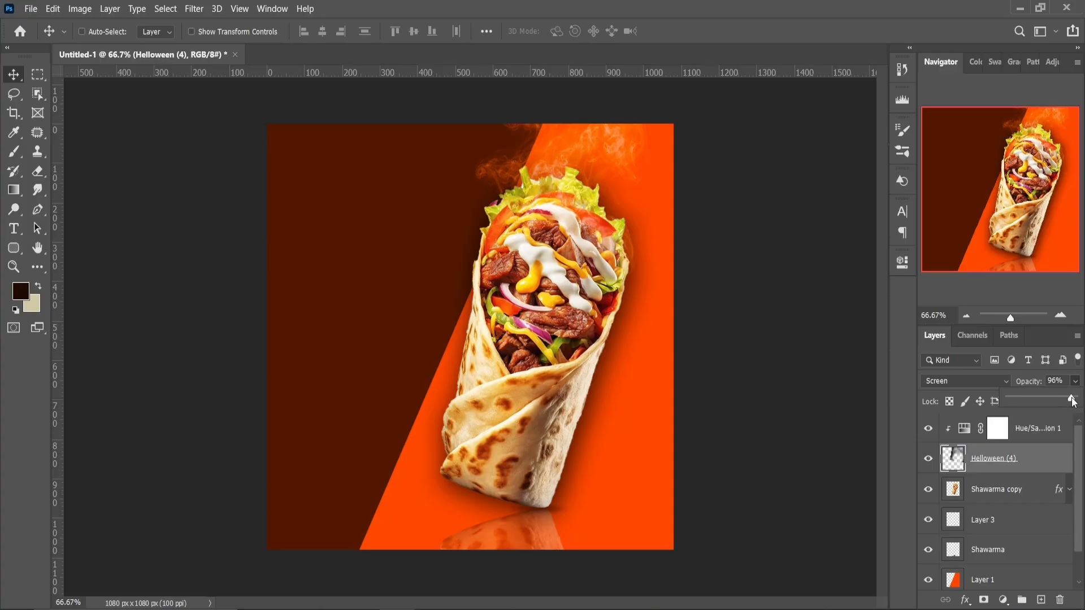
- Group the smoke layer together with its Hue/Saturation adjustment layer
click(995, 580)
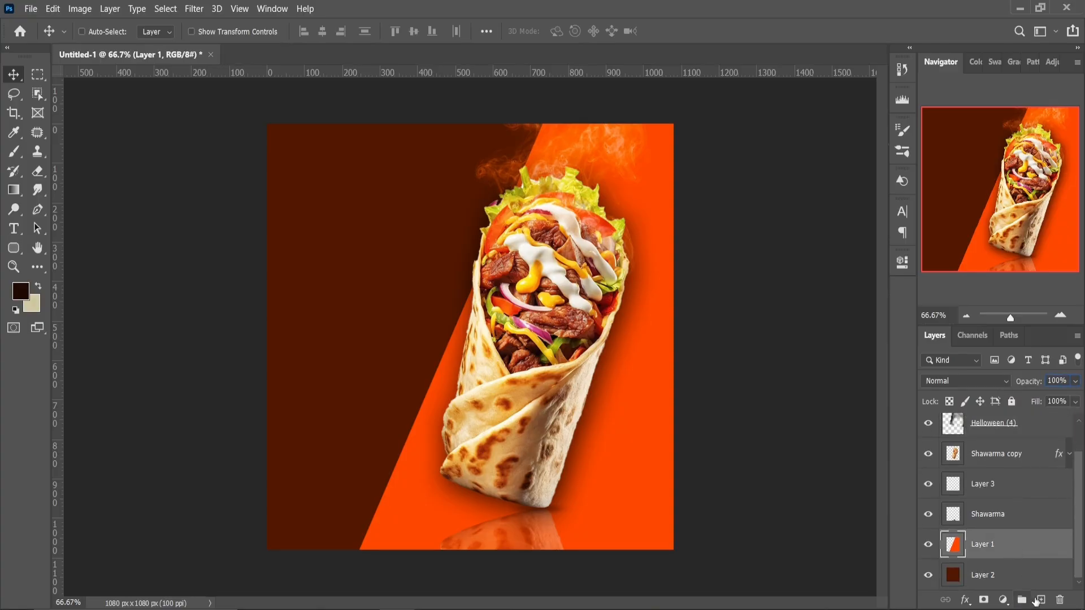
scroll(1006, 509, up, 1)
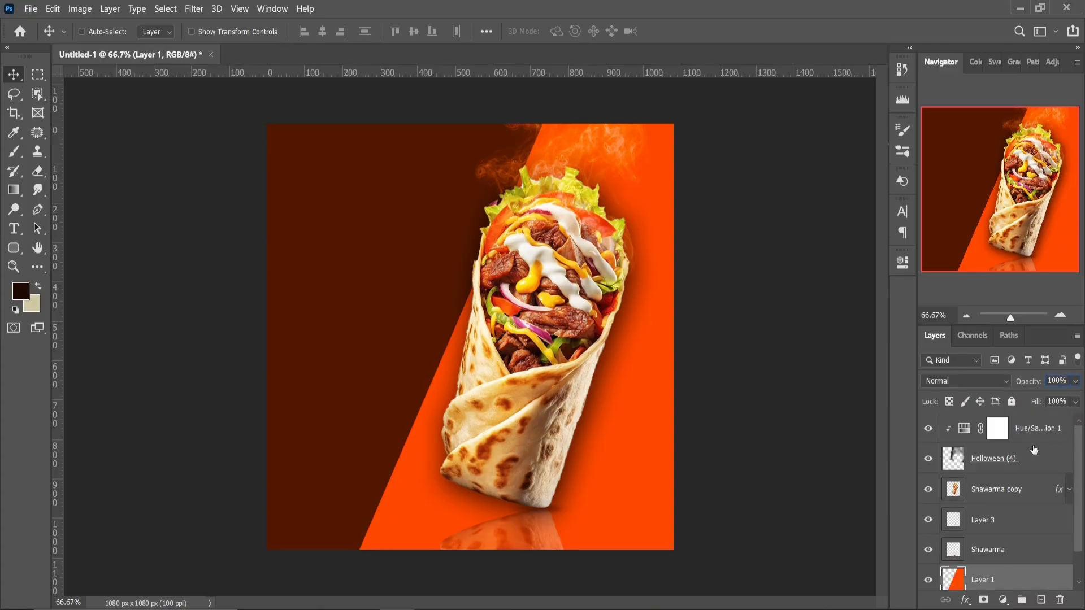
click(1027, 459)
click(14, 229)
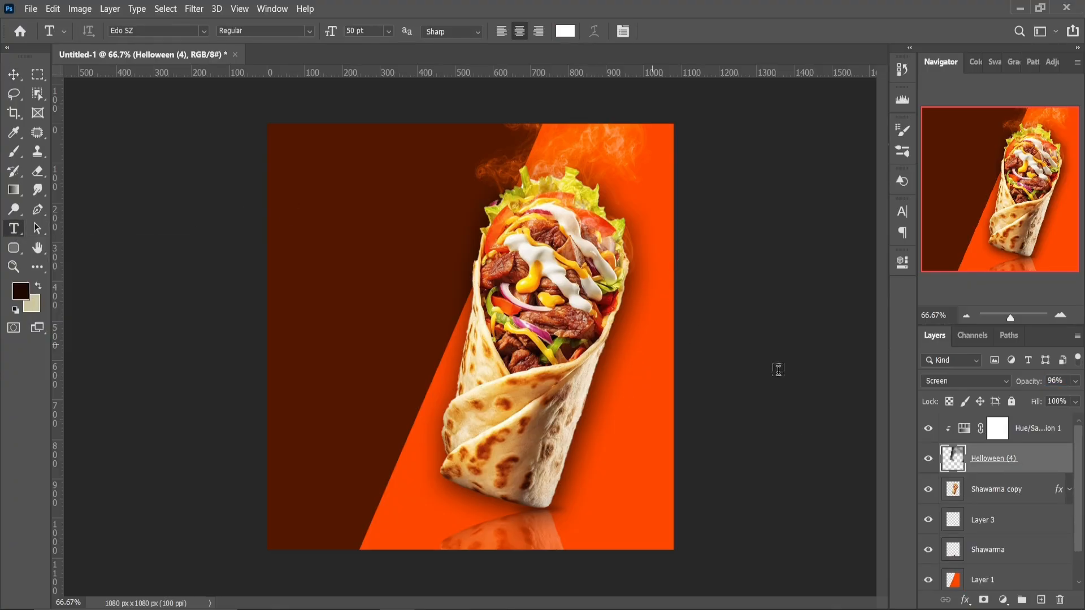
shift+click(1026, 434)
key(ctrl+g)
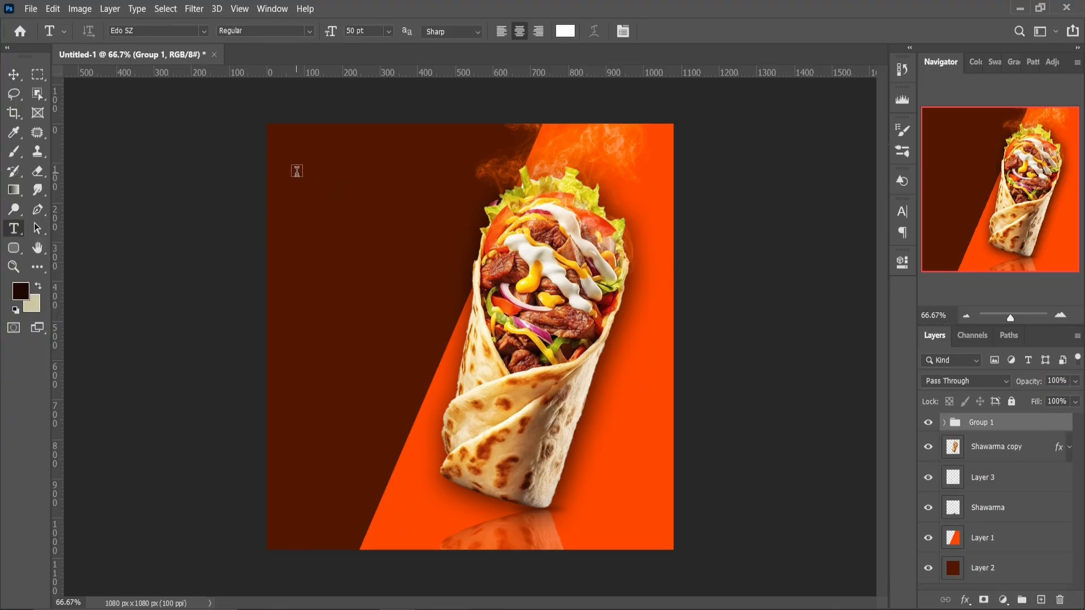
- Add the headline "Spicy Delight" on two left-aligned lines in the upper part of the dark brown area
drag(296, 170, 476, 247)
text(Spicy Delight)
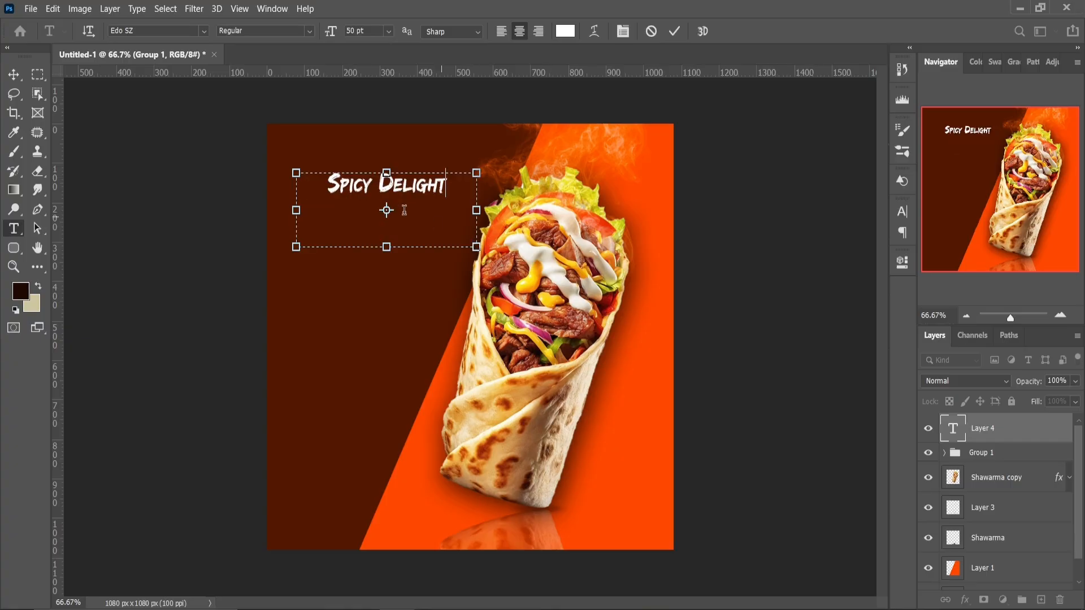
click(382, 198)
key(Return)
key(ctrl+a)
click(500, 31)
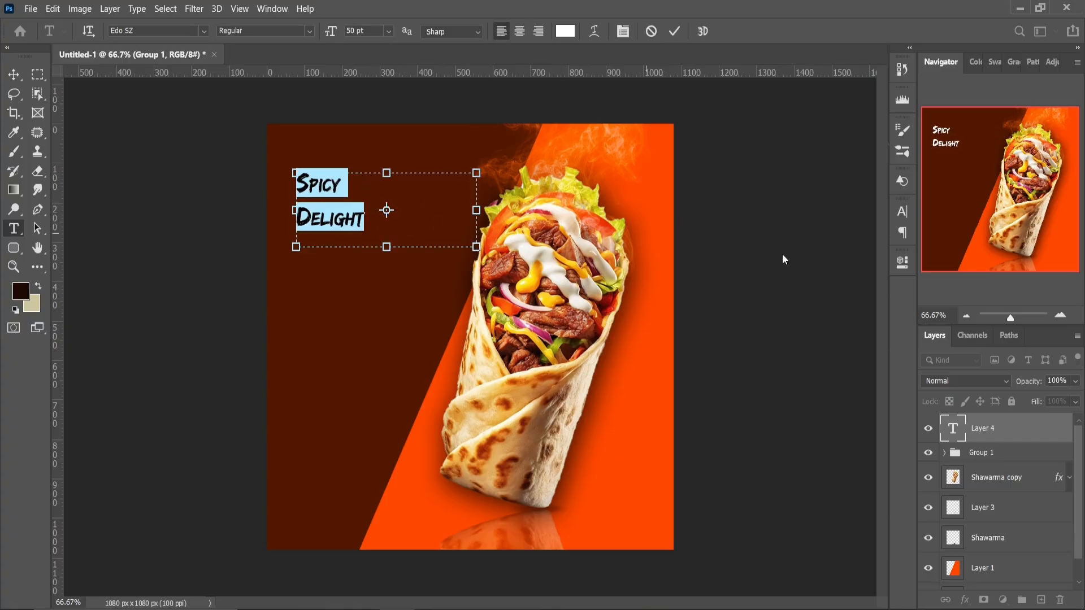
- Set the headline's font size to 95 pt and leading to 74 pt, and make its text box about 224 px high
click(902, 262)
drag(701, 449, 723, 450)
drag(386, 247, 387, 261)
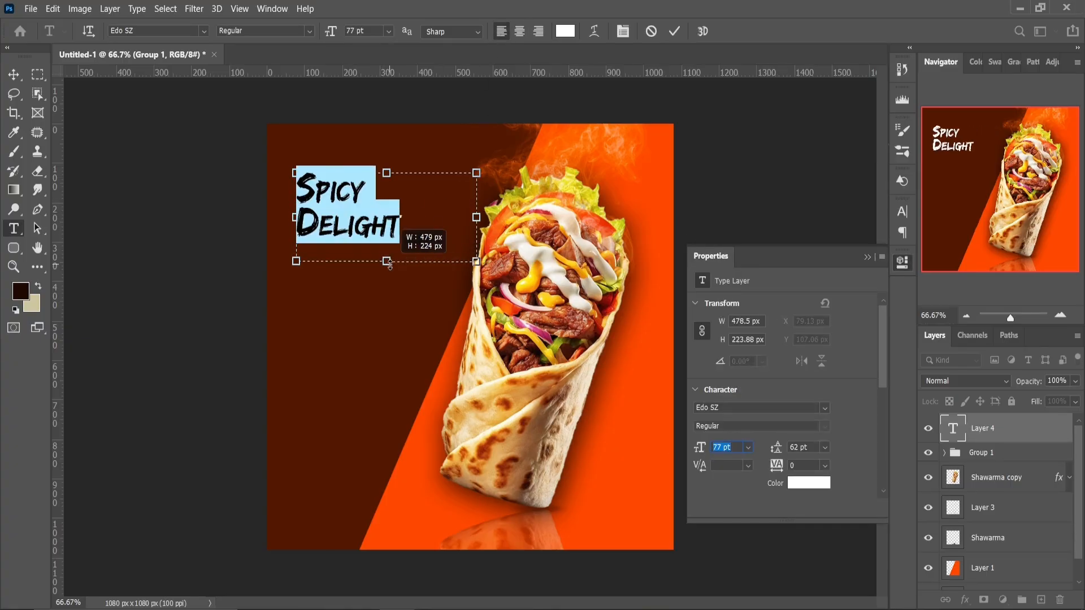
click(388, 237)
scroll(738, 452, up, 8)
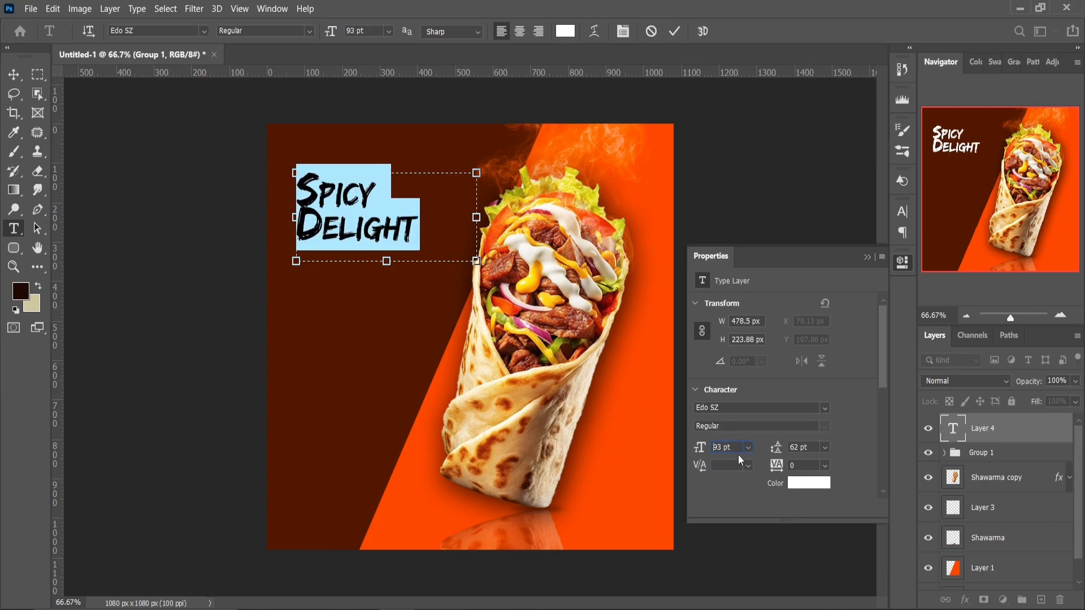
click(789, 451)
scroll(799, 457, up, 12)
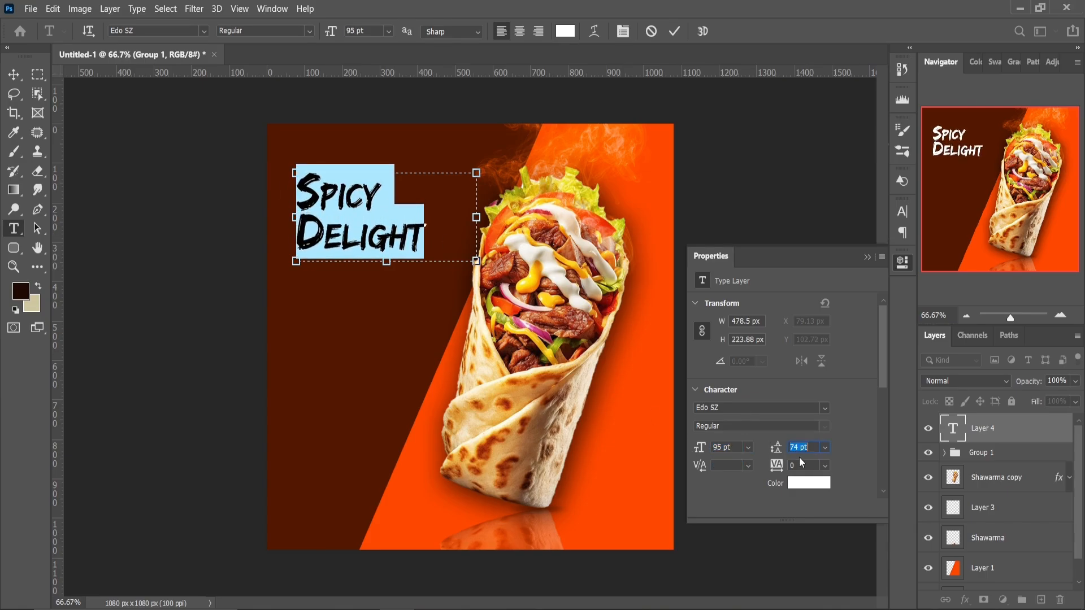
- Color the headline with the light peach swatch and narrow its text box to fit the words
click(994, 61)
click(938, 298)
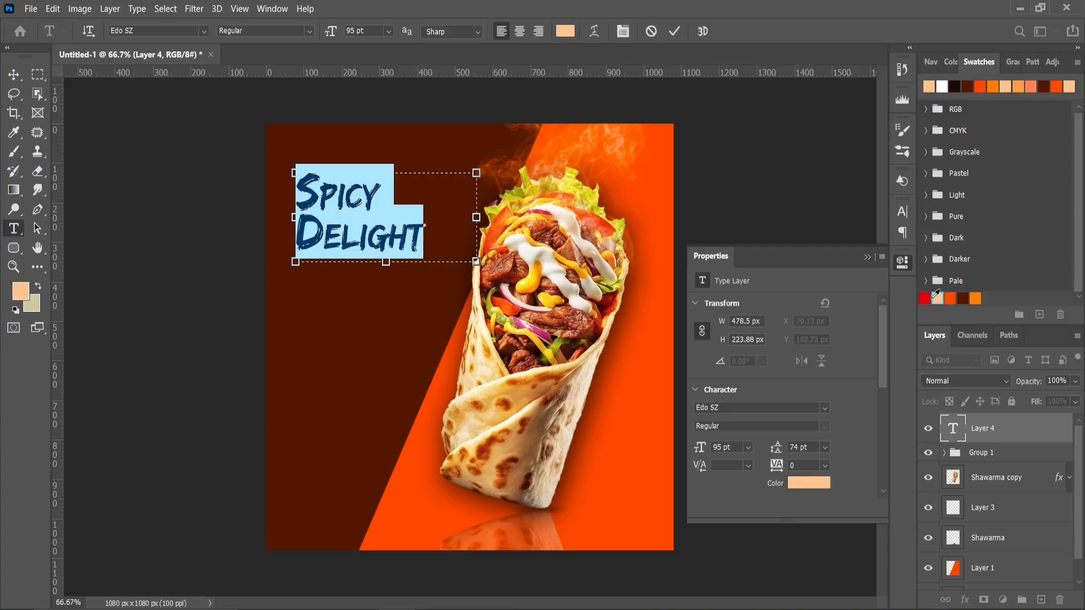
drag(476, 217, 432, 217)
click(13, 94)
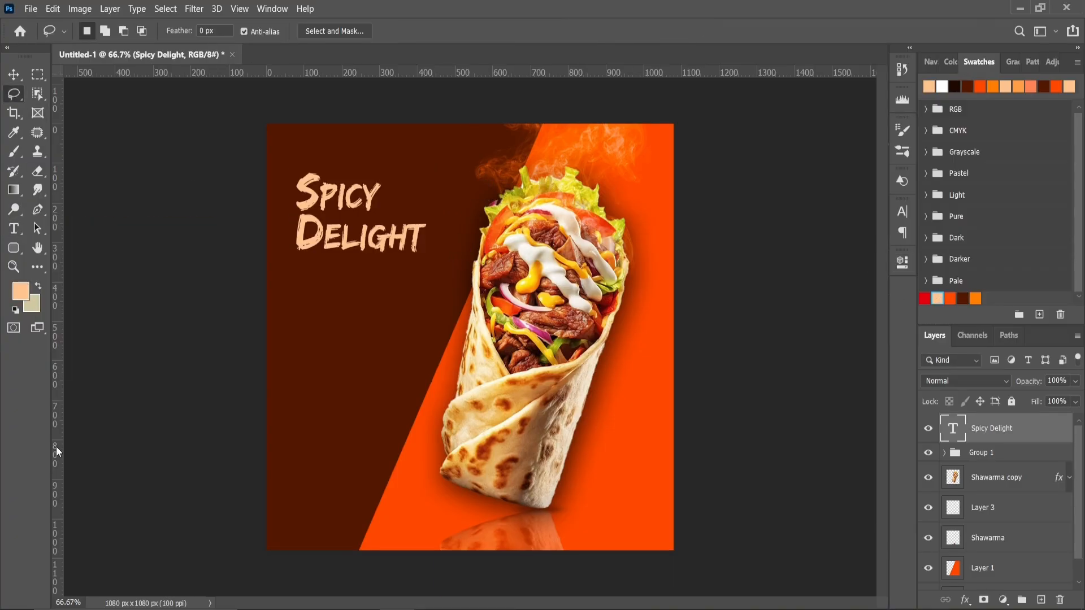
- Place a vertical guide about 37 px from the poster's left edge and fill a thin peach bar along it beside the headline on a new layer
drag(56, 446, 281, 475)
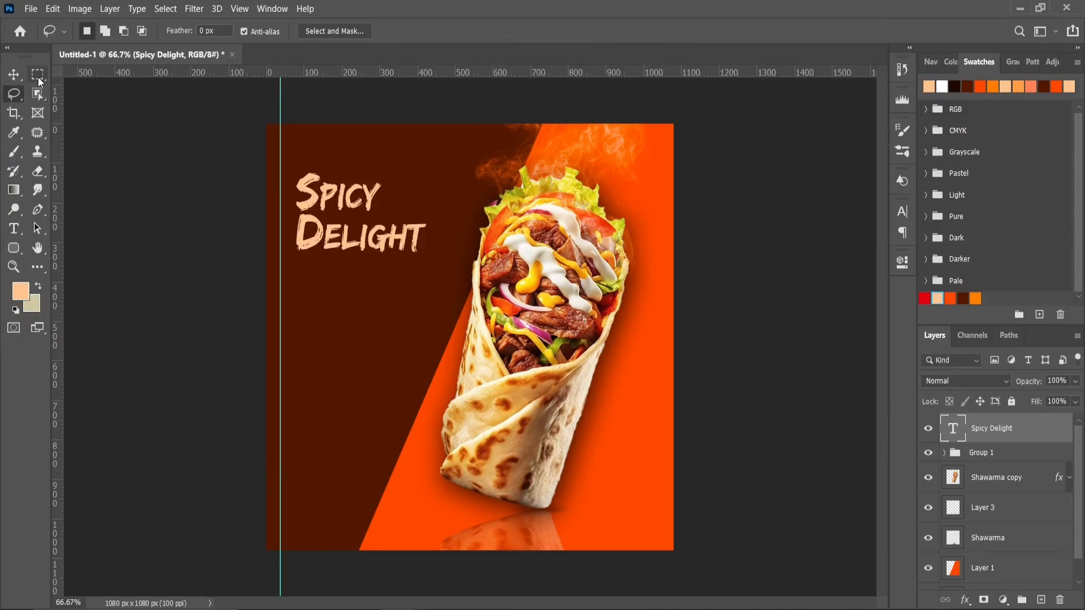
click(38, 76)
click(929, 62)
key(ctrl+plus)
key(ctrl+plus)
click(955, 136)
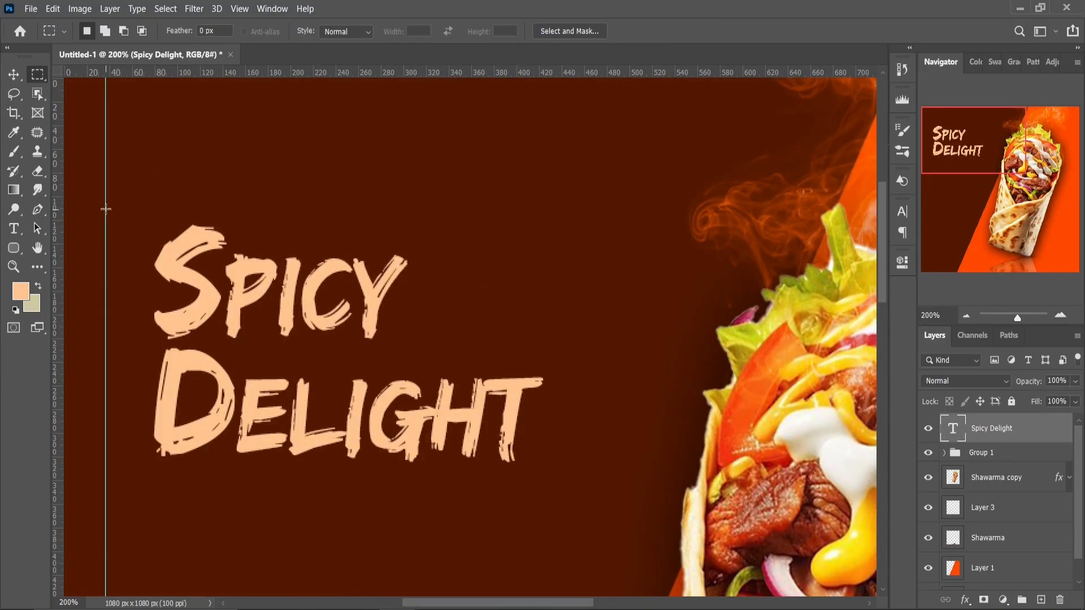
drag(106, 209, 112, 477)
click(1041, 599)
key(alt+BackSpace)
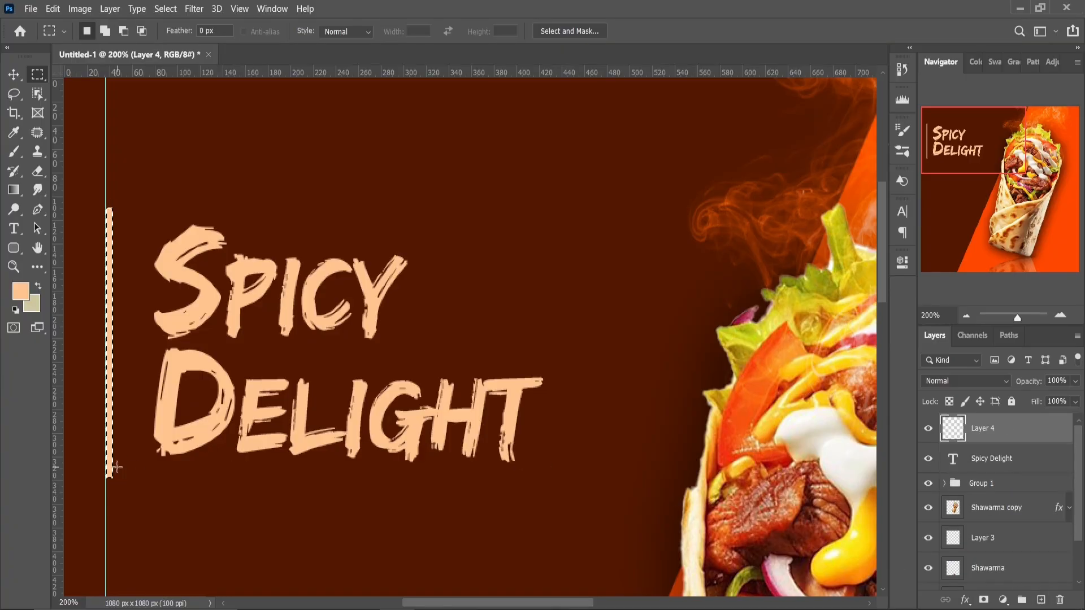
click(966, 316)
click(966, 316)
click(14, 93)
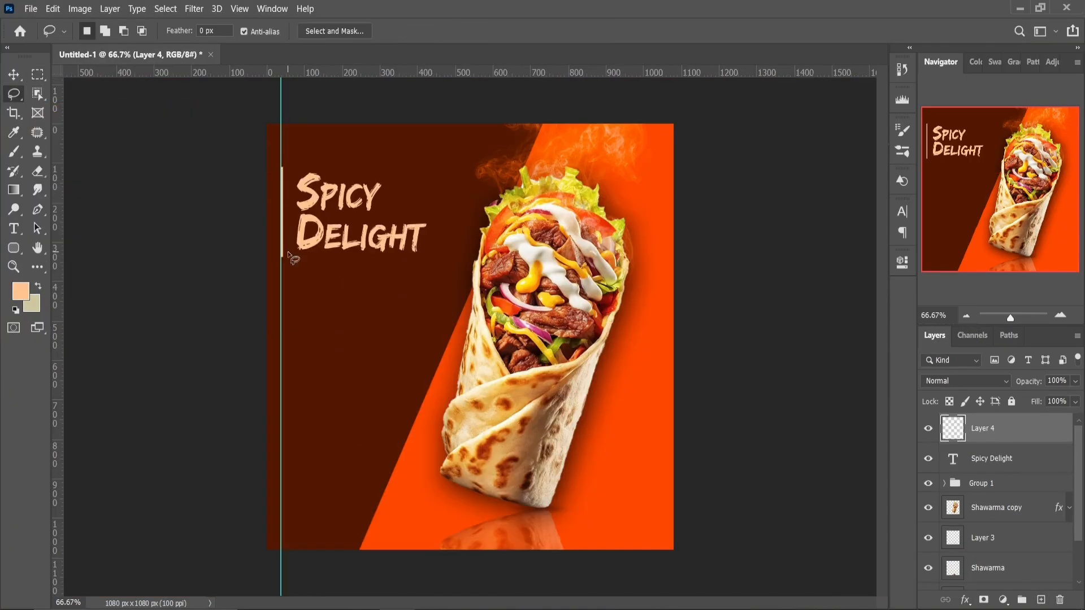
- Nudge the "Spicy Delight" headline left, closer to the vertical bar
click(994, 460)
click(13, 74)
key(Left)
key(Left)
key(Left)
key(Left)
key(Left)
key(Left)
key(Left)
key(Left)
key(Left)
key(Left)
key(Left)
key(Left)
key(Left)
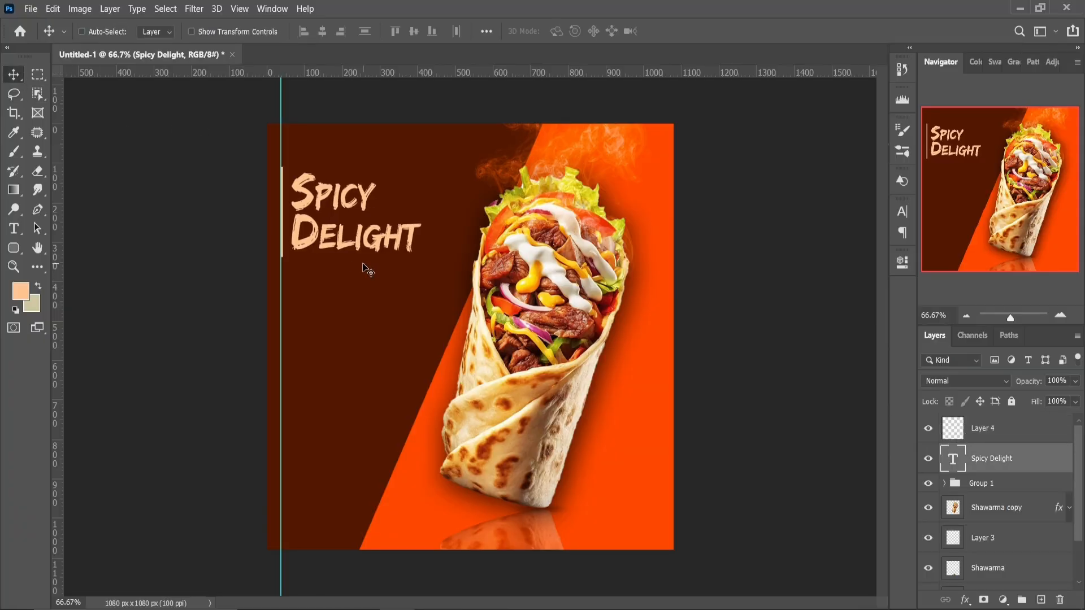
- Add the tagline "Hot, Fresh & Flavorful" at 29 pt below the headline, in a text box starting at the guide
click(14, 228)
drag(280, 270, 469, 298)
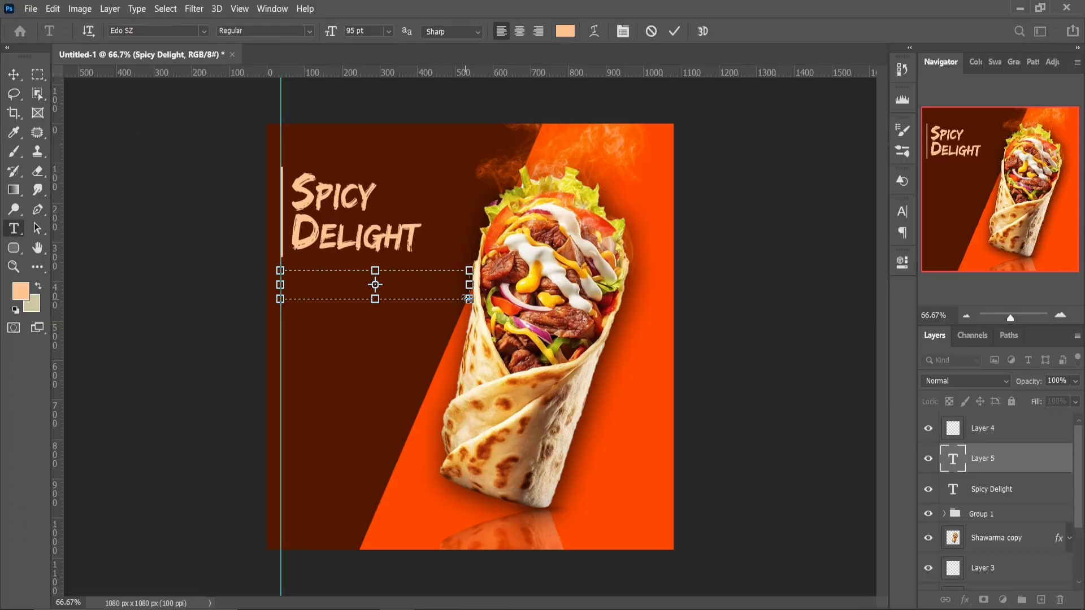
click(902, 262)
click(704, 448)
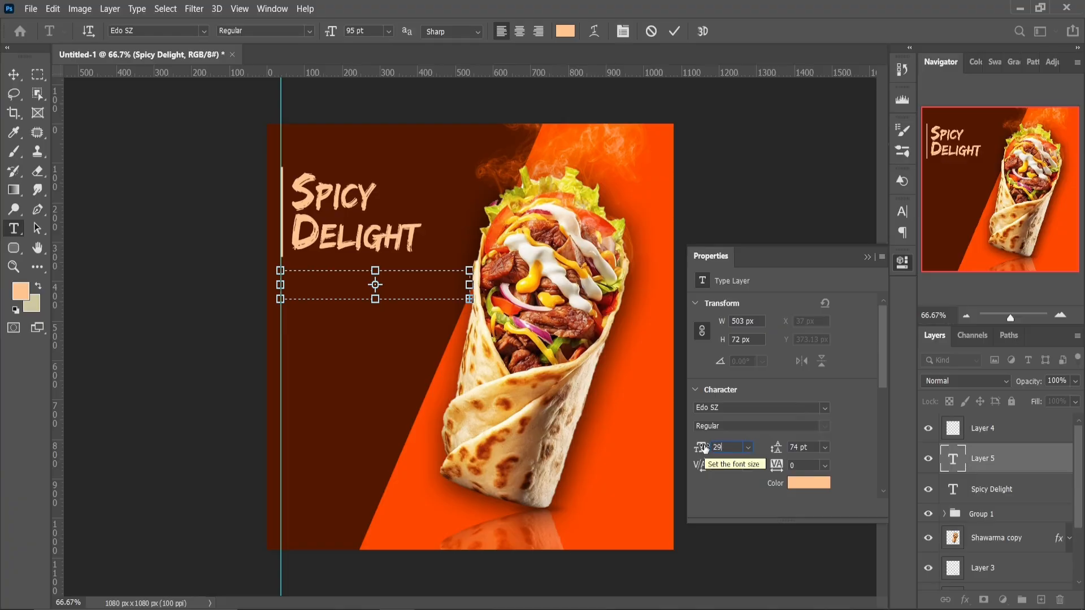
key(Return)
text(Hot, Fresh & Flavorful)
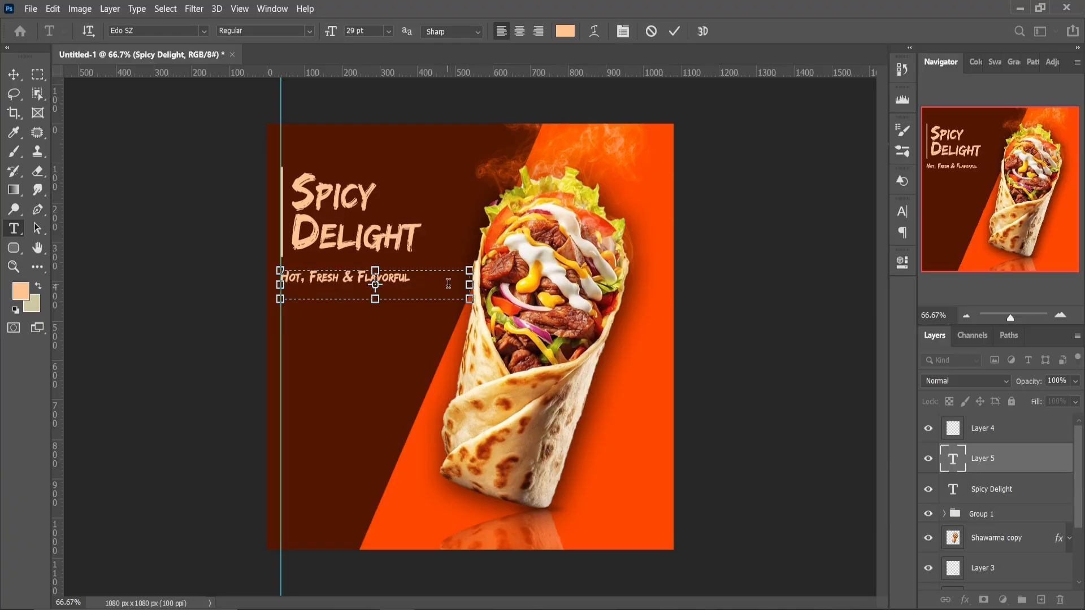
click(13, 74)
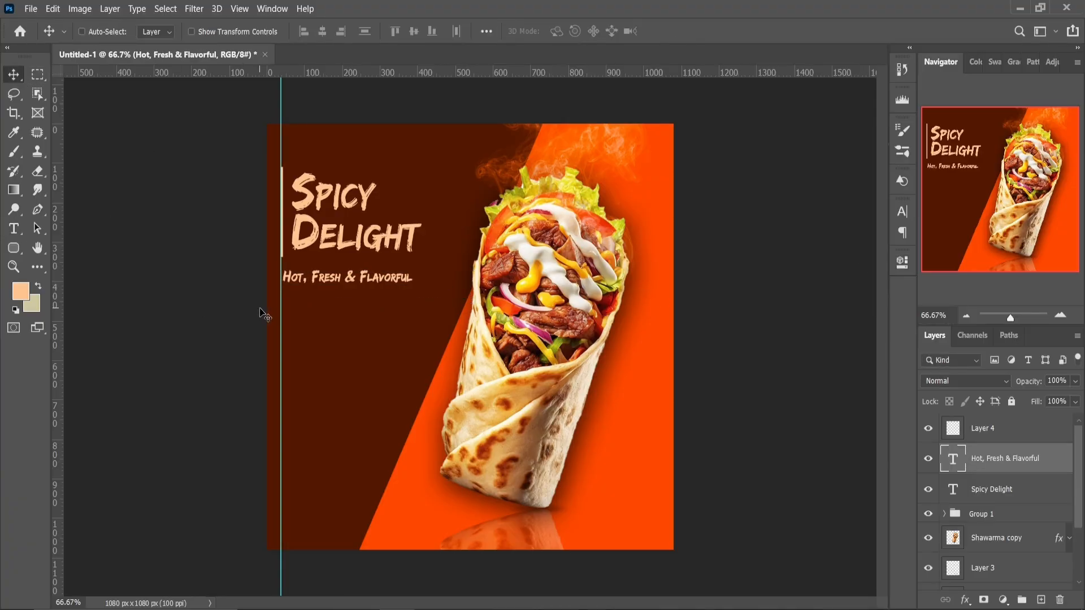
- Create a text box of about 421 × 398 px below the tagline, using Calibri at 17 pt with 33 pt leading
key(t)
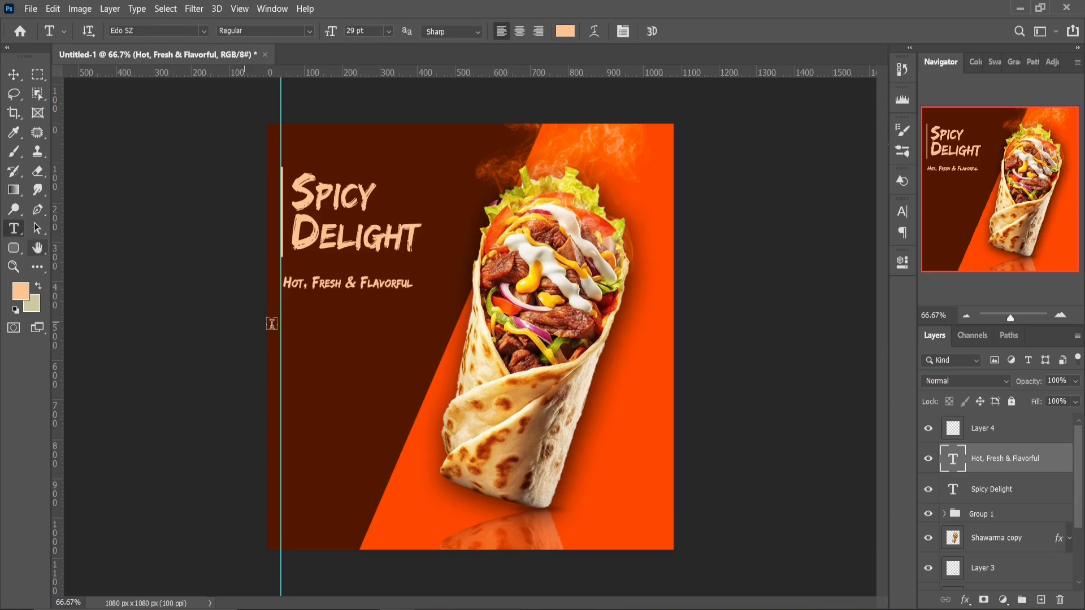
drag(280, 305, 439, 462)
click(902, 212)
click(825, 409)
click(743, 52)
click(803, 448)
scroll(785, 451, down, 20)
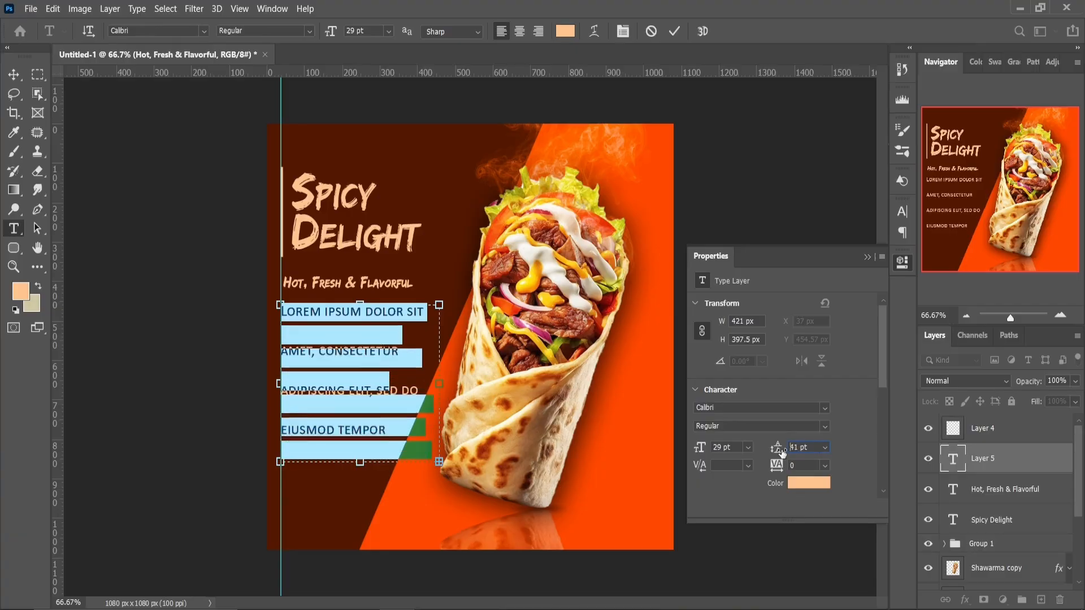
click(723, 449)
scroll(723, 456, down, 13)
scroll(724, 455, up, 1)
- Enter the description starting "Satisfy your cravings with our Spicy Chicken Shawarma" and remove its extra line breaks
text(Satisfy your cravings with our Spicy Chicken Shawarma — A perfect blend of tender grilled chicken, fresh veggies, and creamy sauce wrapped in a soft, golden flatbread. Each bite bursts with bold flavors that'll keep you coming back for more)
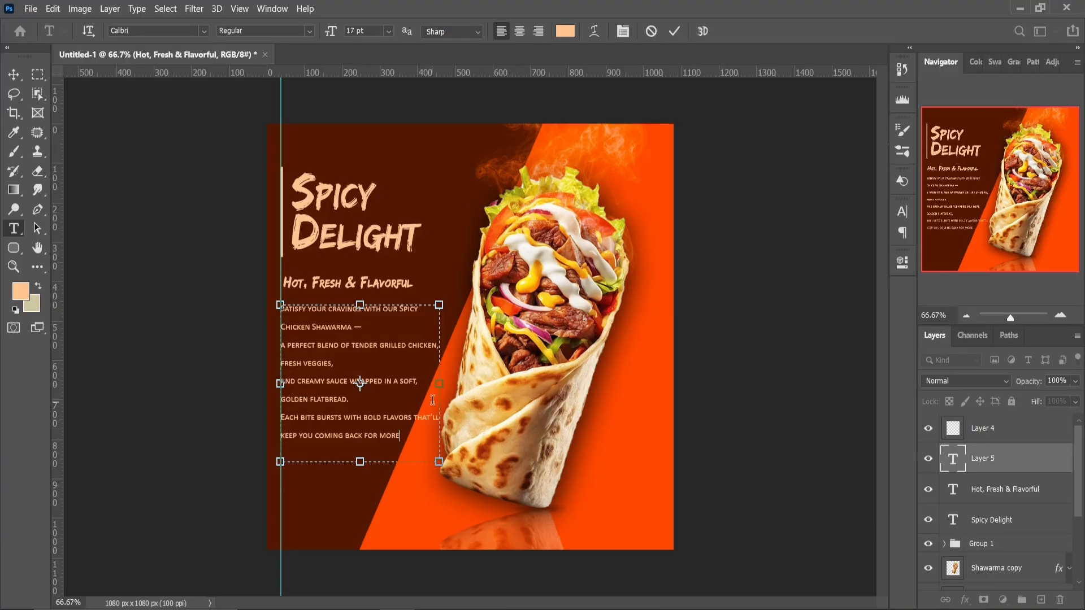
key(BackSpace)
key(BackSpace)
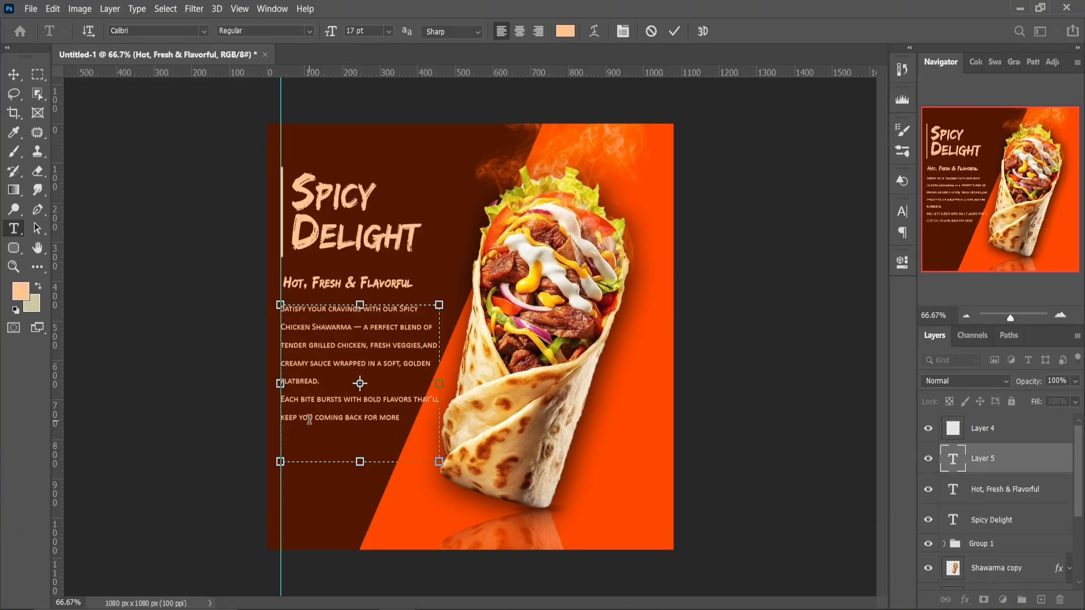
key(BackSpace)
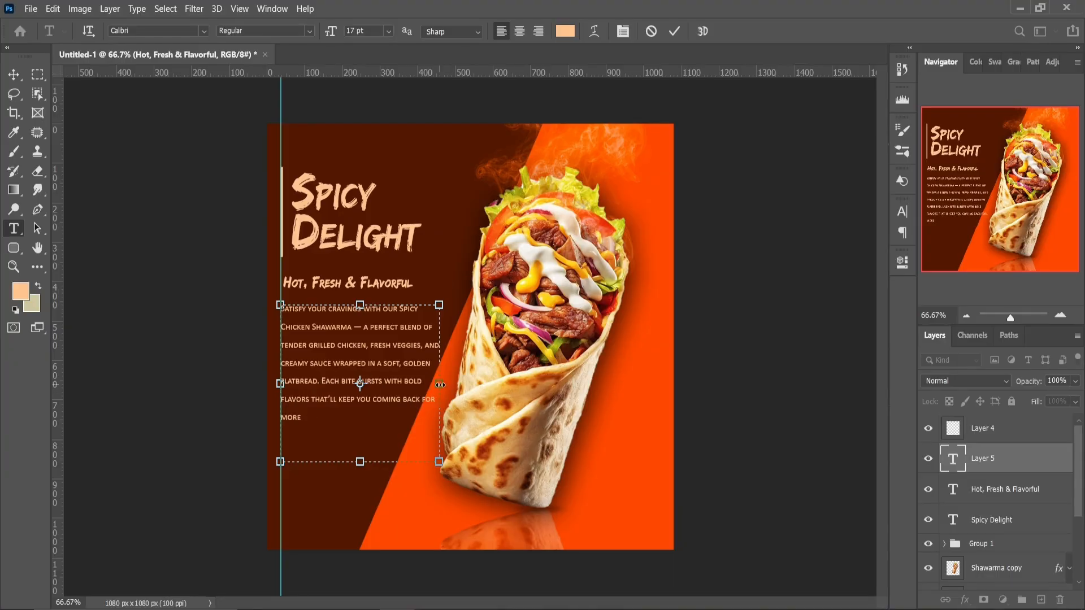
- Widen the description's text box to about 479 px, break its last lines before "Each" and "that'll", and shorten the box to about 280 px
mouse_move(440, 385)
mouse_down()
mouse_move(476, 385)
mouse_move(461, 385)
mouse_up()
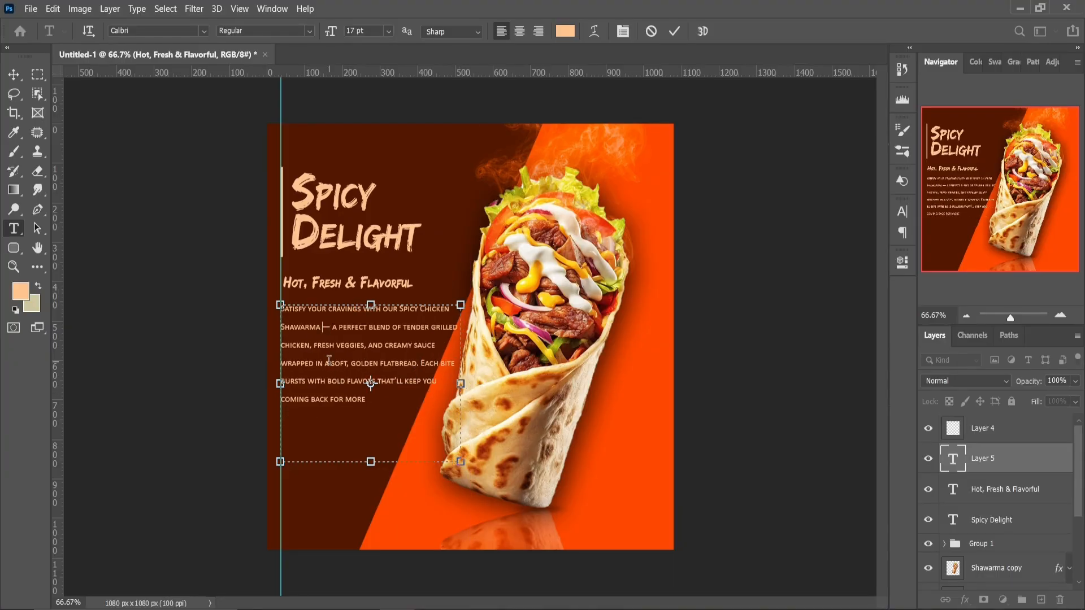
key(Return)
click(412, 385)
key(Return)
drag(371, 462, 331, 406)
click(13, 74)
- Reduce the leading of the whole description text to 27 pt
double_click(953, 458)
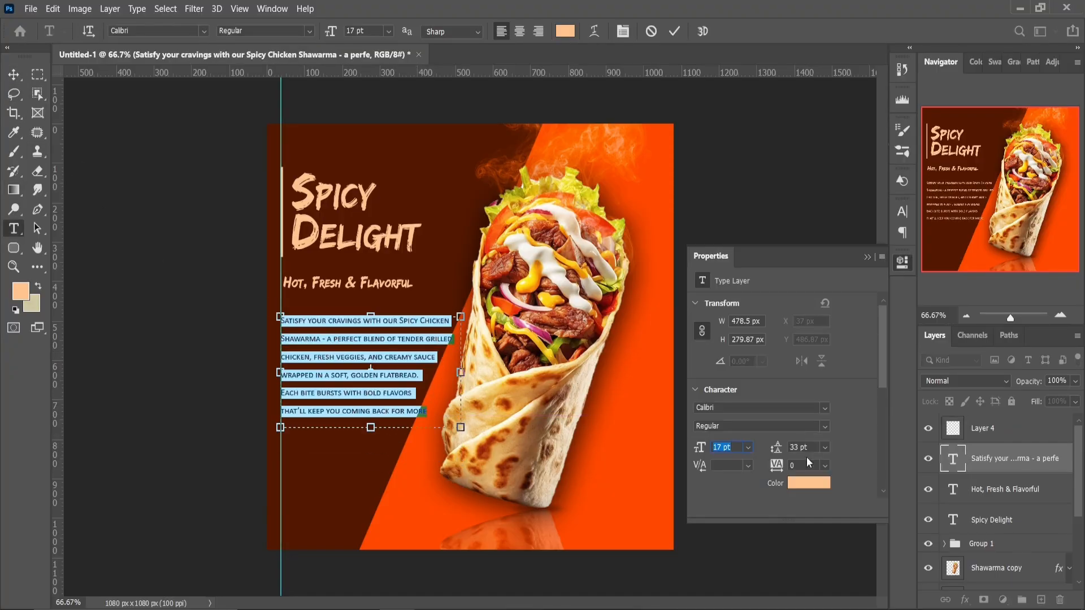
click(799, 451)
scroll(798, 452, down, 5)
scroll(798, 452, down, 1)
click(868, 258)
- Rewrap the description's ending so "keep you coming back for more" is the last line, and shorten its text box
click(284, 408)
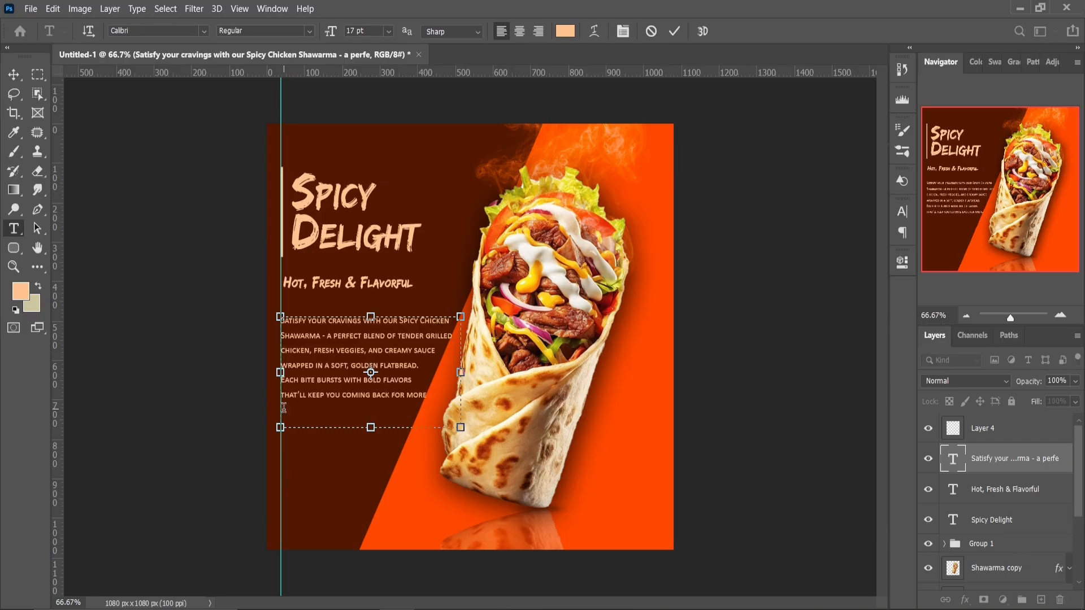
key(BackSpace)
click(440, 380)
key(Return)
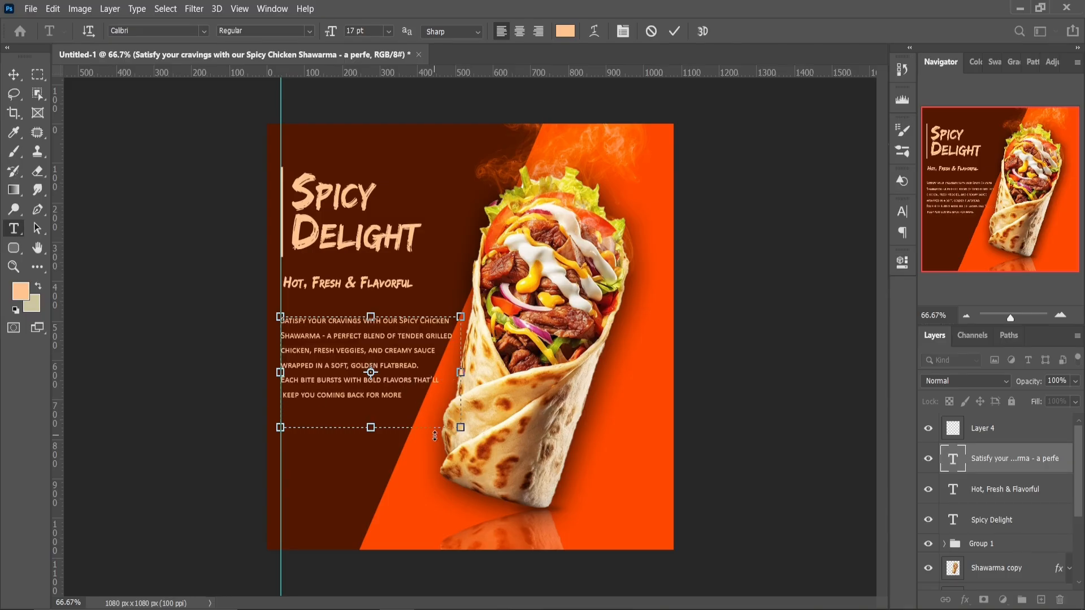
click(282, 381)
key(BackSpace)
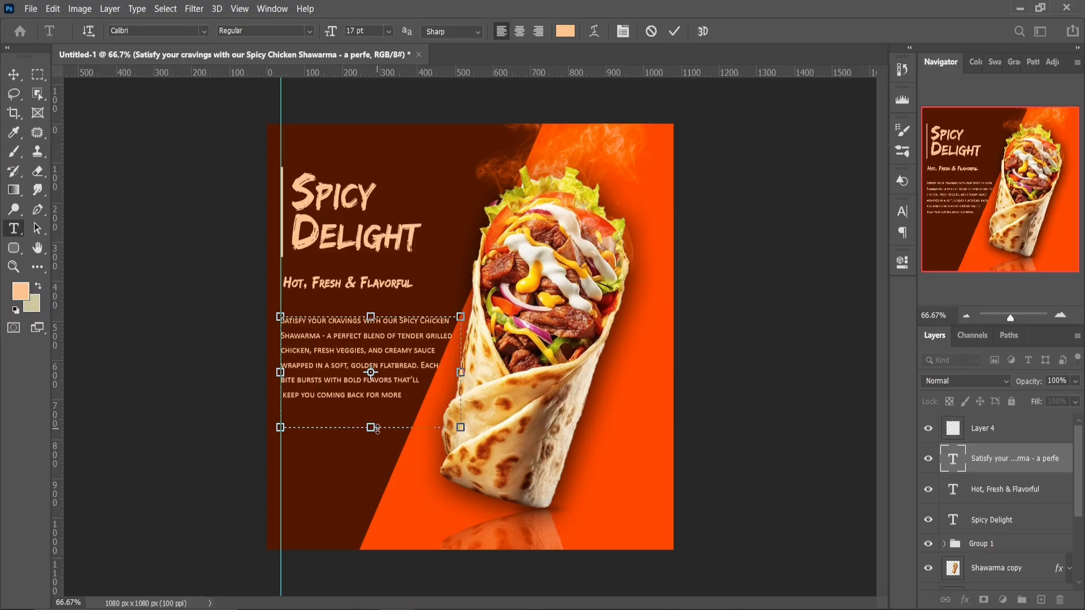
drag(378, 430, 377, 405)
click(14, 94)
- Add the centered price text "5$ ONLY" on two lines below the description, in a box of about 149 × 114 px
click(16, 231)
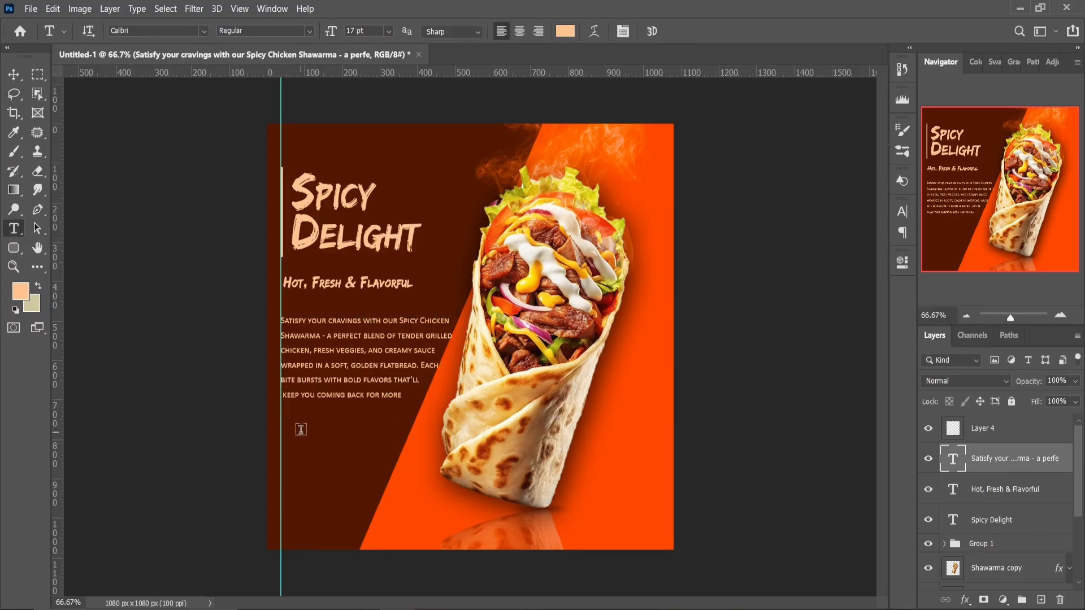
drag(300, 430, 360, 476)
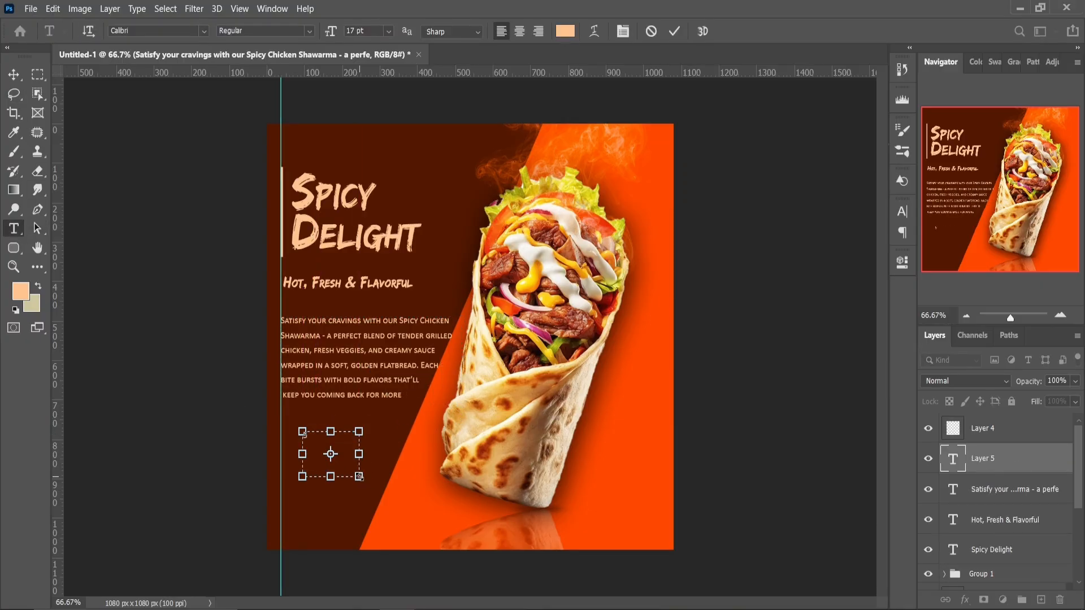
click(519, 32)
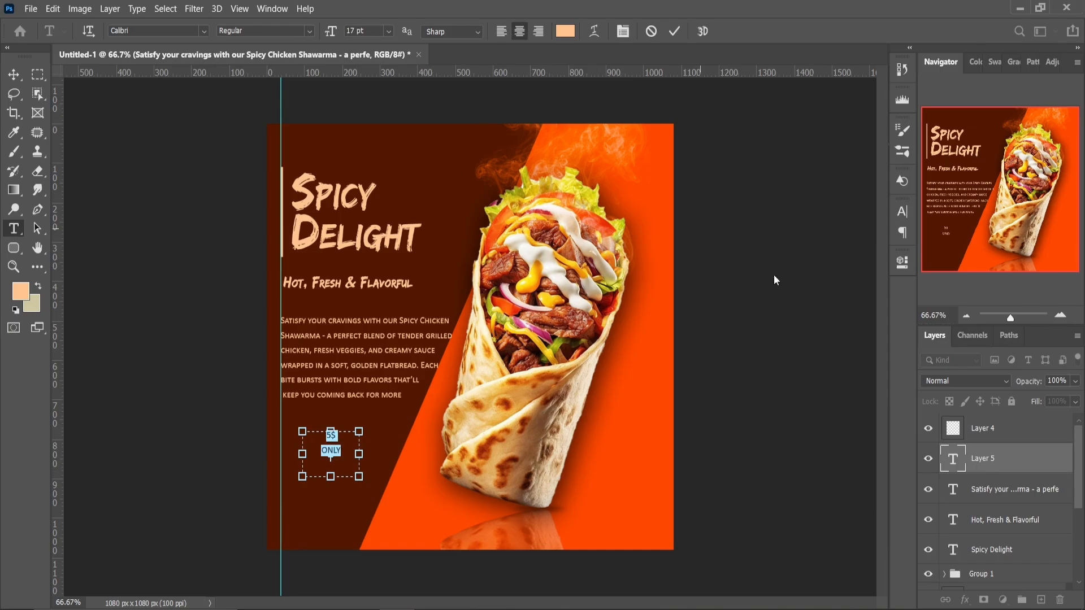
- Format the "5$ ONLY" text as Calibri Bold at 32 pt and color it with the orange swatch
click(902, 262)
click(825, 426)
click(740, 486)
text(32)
key(Return)
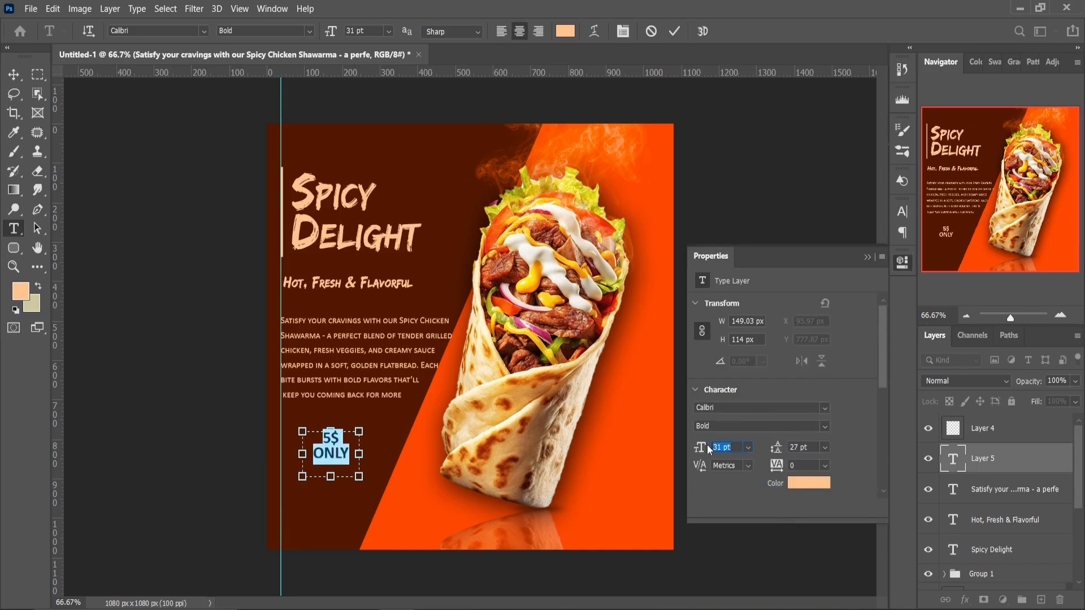
click(994, 62)
click(976, 297)
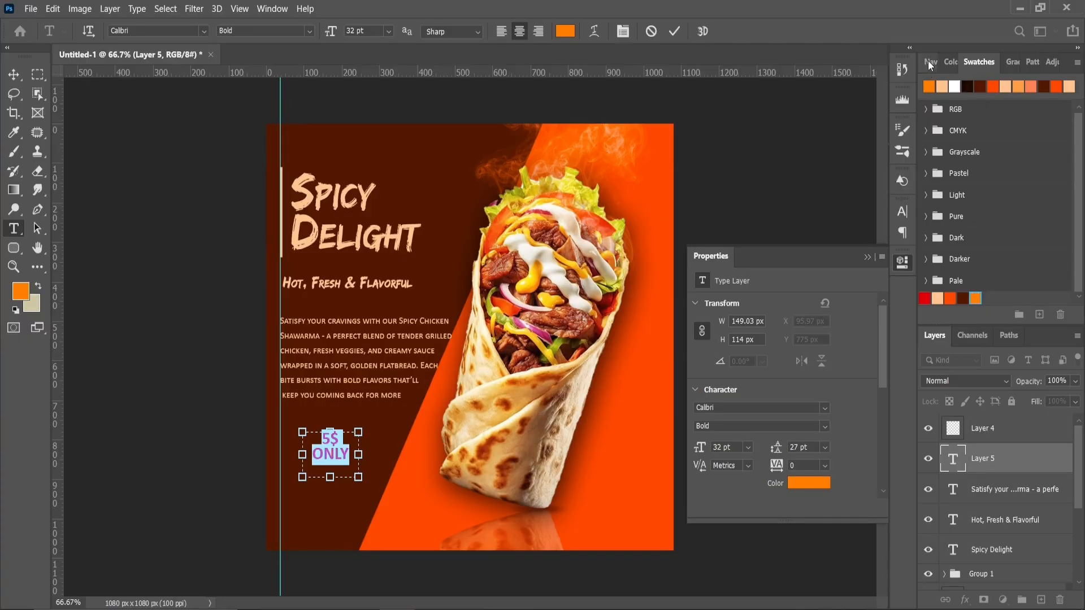
- Finish the "5$ ONLY" text and nudge it slightly up toward the description
click(929, 63)
click(19, 90)
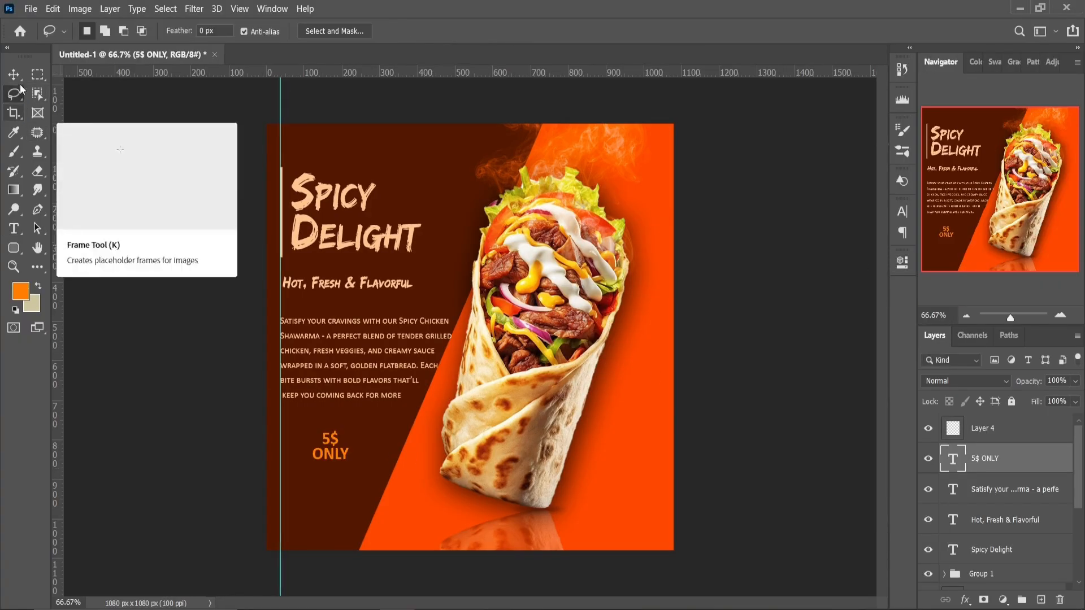
key(v)
key(shift+Up)
key(shift+Up)
key(shift+Up)
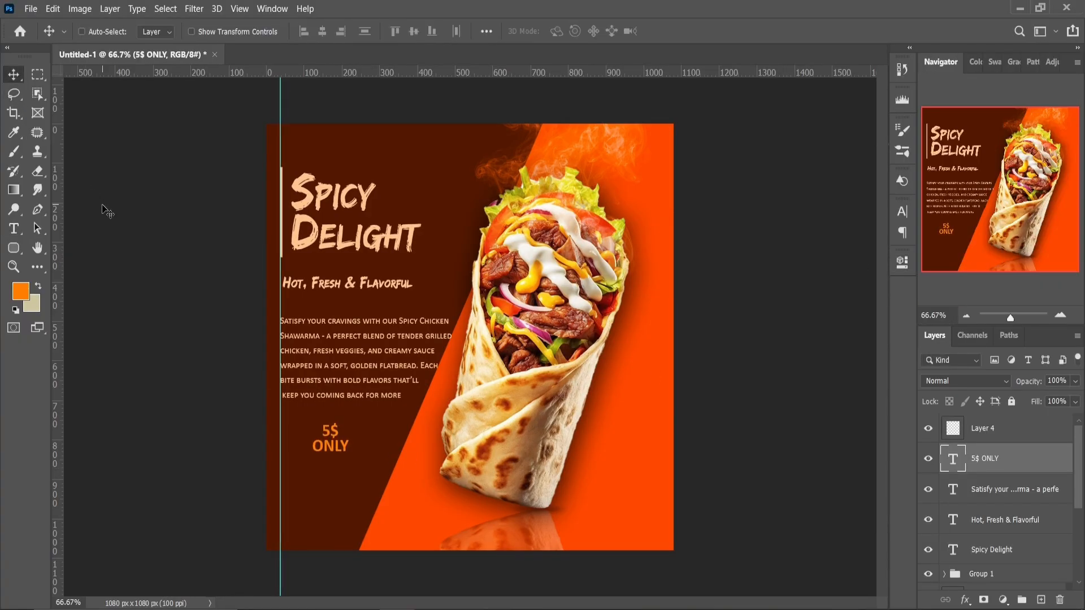
- Draw a rounded rectangle bar about 757 × 57 px near the poster's bottom edge and fill it with dark brown
click(14, 248)
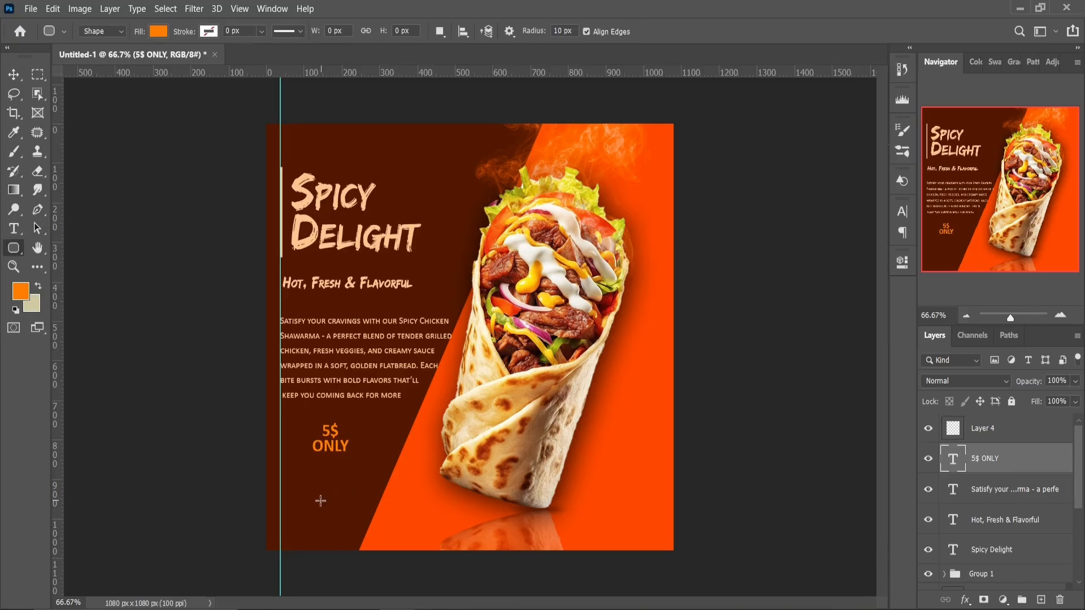
drag(324, 502, 609, 523)
click(702, 349)
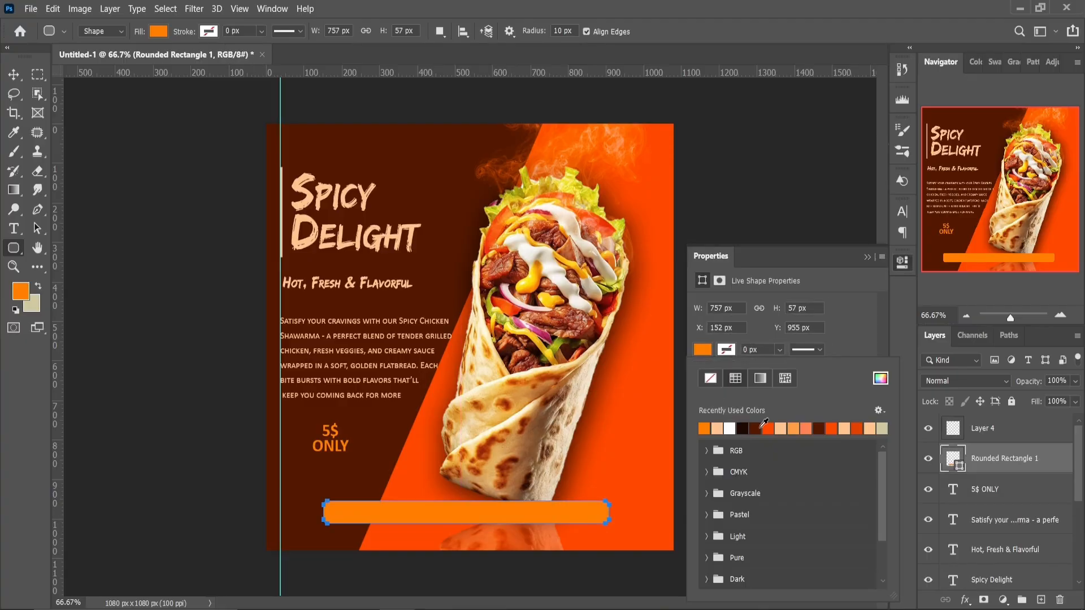
click(759, 427)
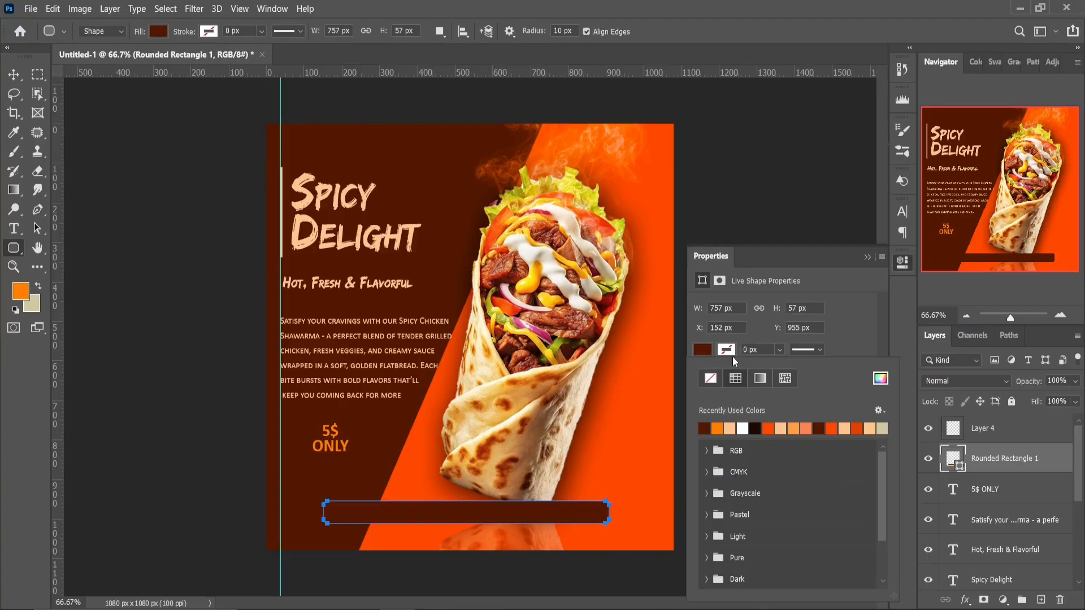
- Give the rounded bar a 3 px peach stroke and set its corner radii to 28.5 px
click(729, 428)
click(734, 353)
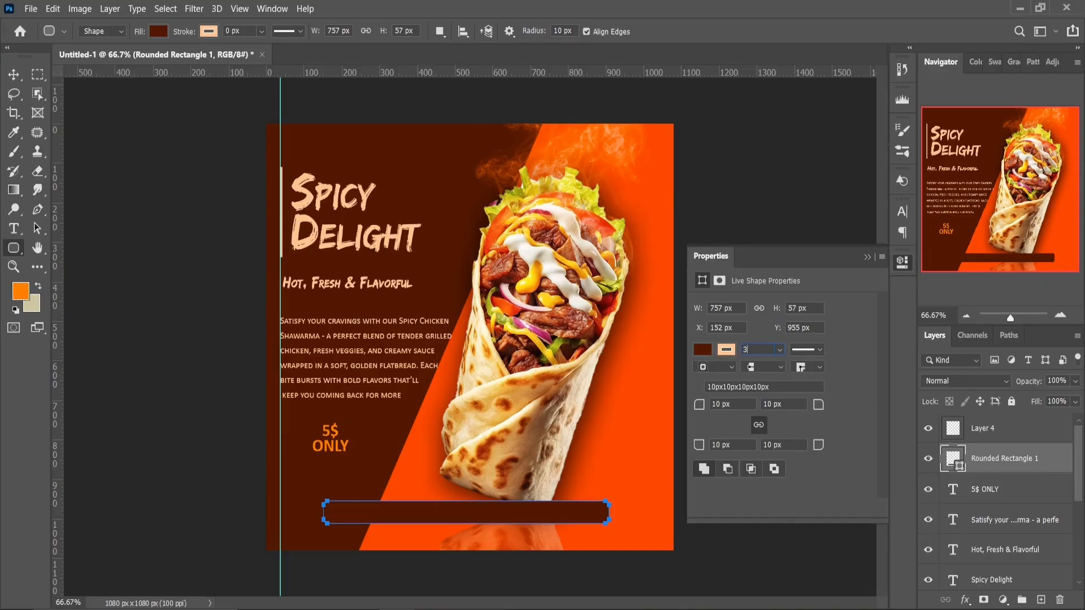
key(Return)
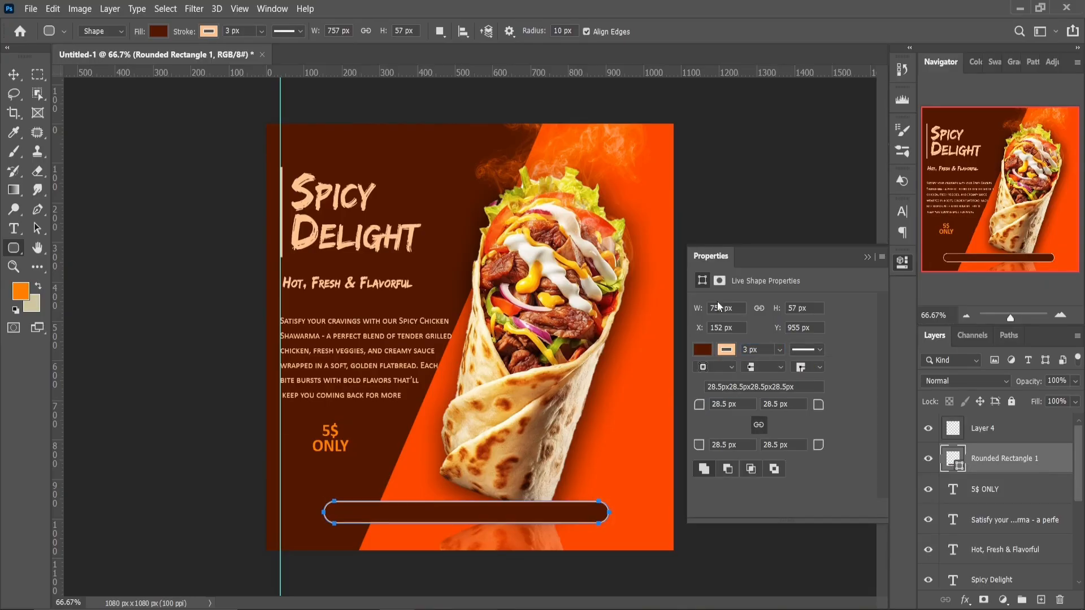
click(867, 257)
- Move the rounded bar down and slightly right, just above the poster's bottom edge
key(v)
drag(446, 516, 453, 534)
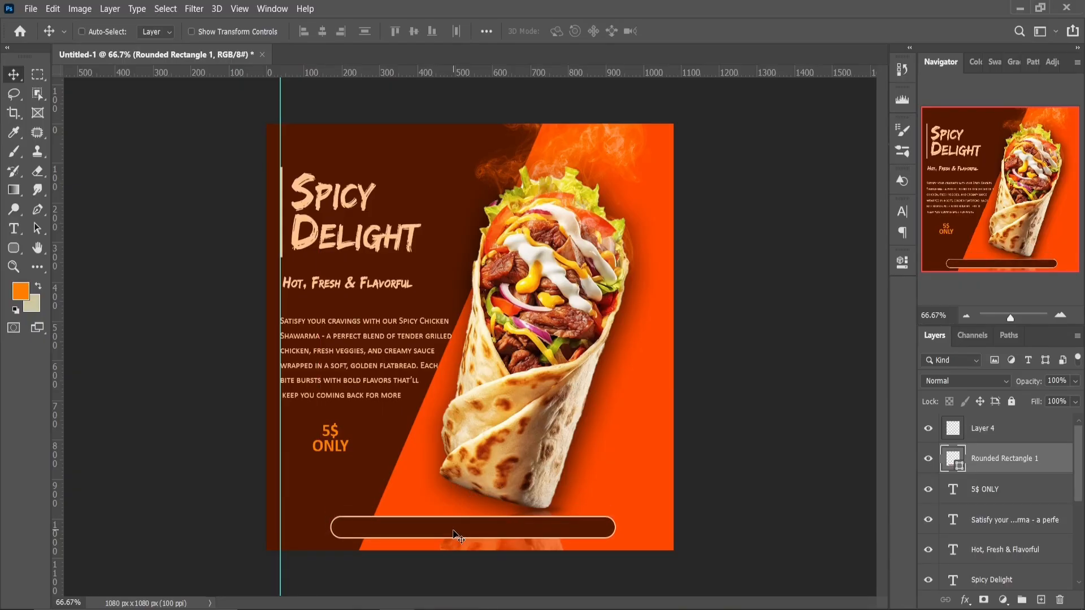
key(Up)
key(Up)
- Nudge the "5$ ONLY" price text down to leave more space below the description
ctrl+click(345, 450)
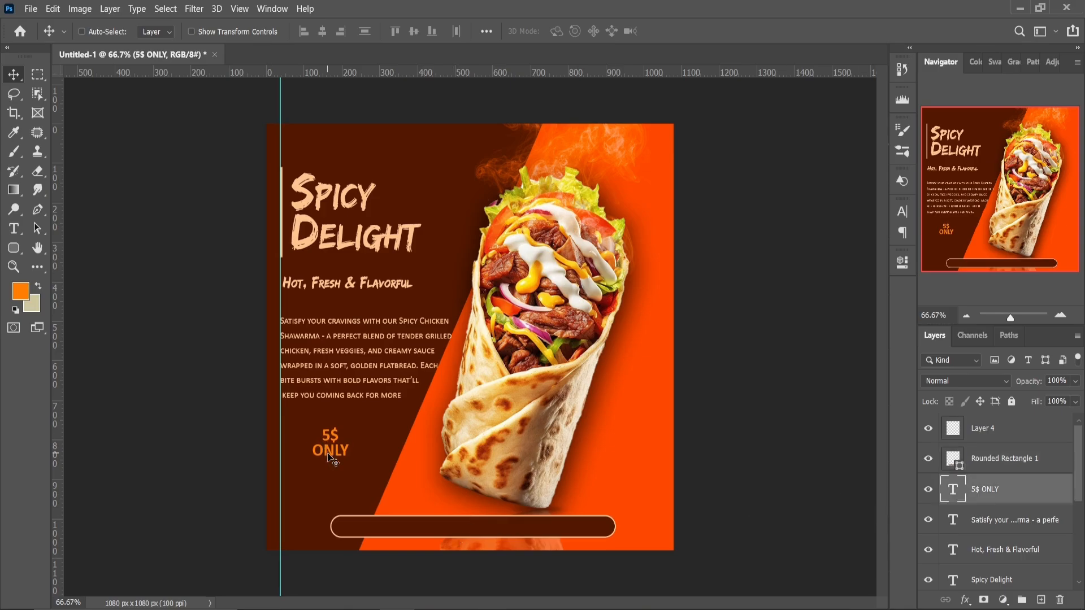
key(shift+Down)
key(shift+Down)
- Add the text "ORDER NOW" above the rounded bar, on a layer directly over the bar's layer
click(980, 434)
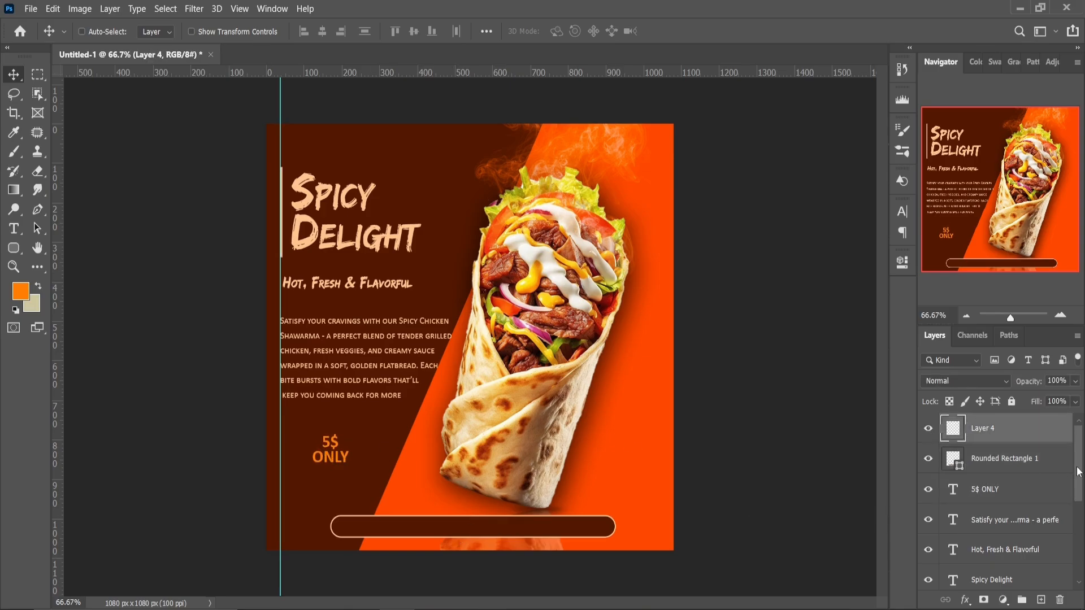
click(1011, 464)
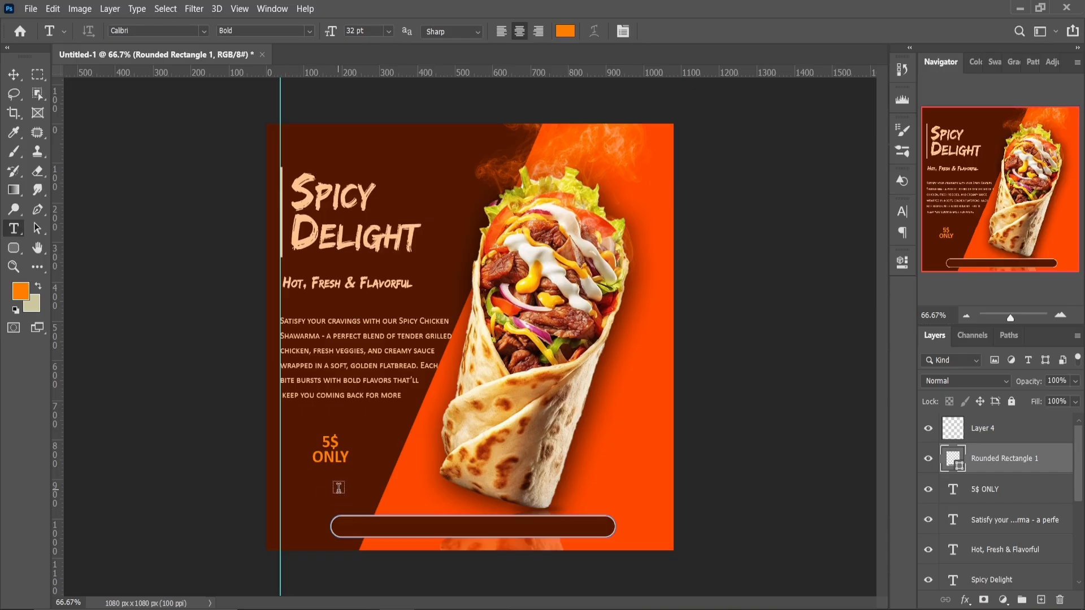
drag(338, 487, 425, 508)
text(ORD)
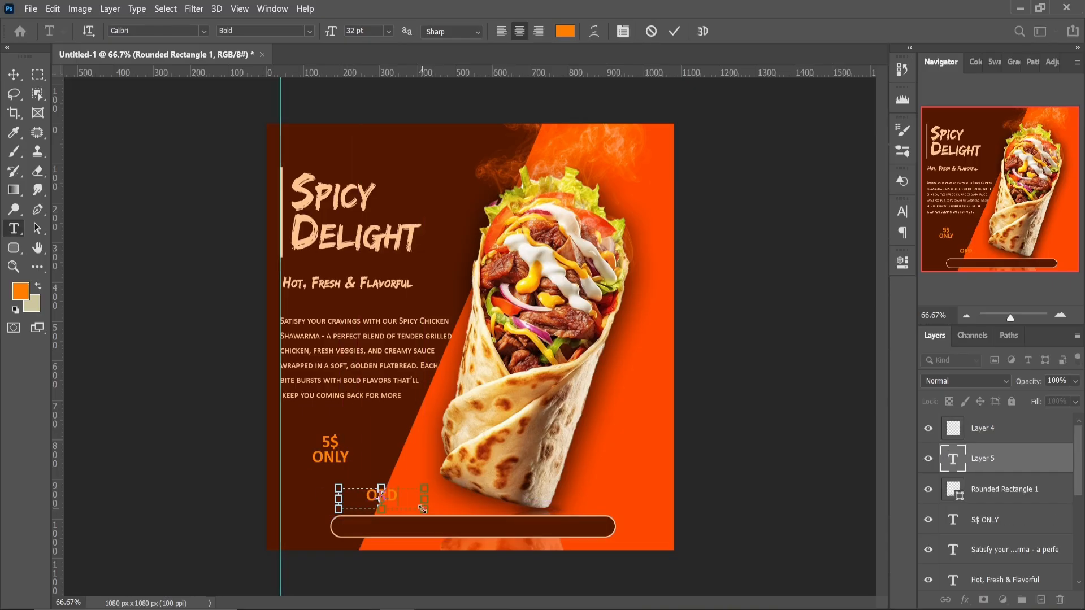
text(ER NOW)
key(ctrl+a)
- Set the "ORDER NOW" text to 24 pt and color it with the peach sampled from the headline
click(901, 261)
drag(704, 448, 700, 448)
click(792, 485)
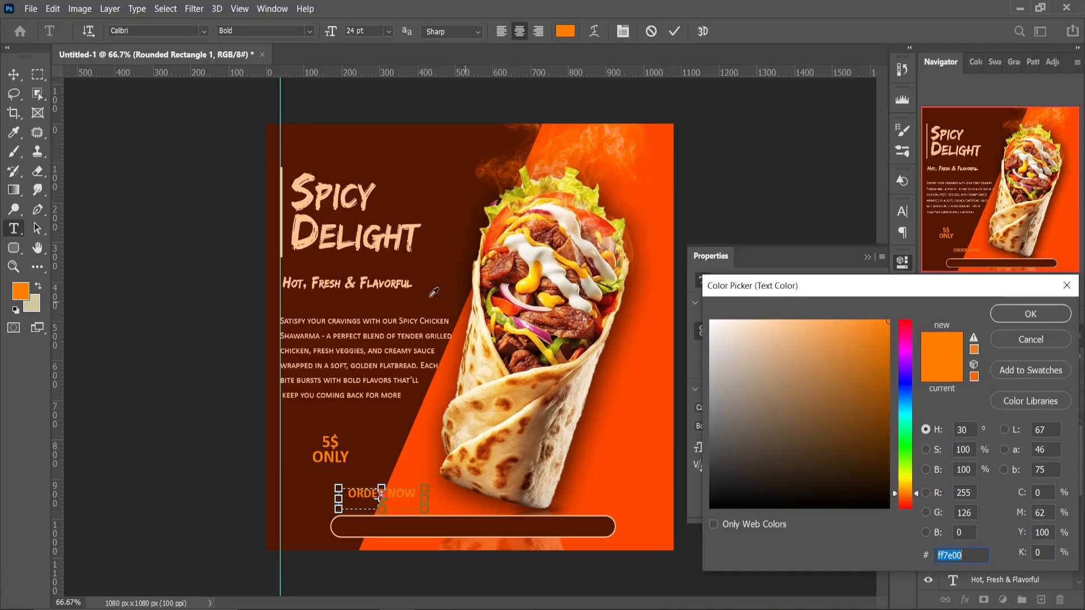
click(310, 214)
click(1012, 314)
click(13, 74)
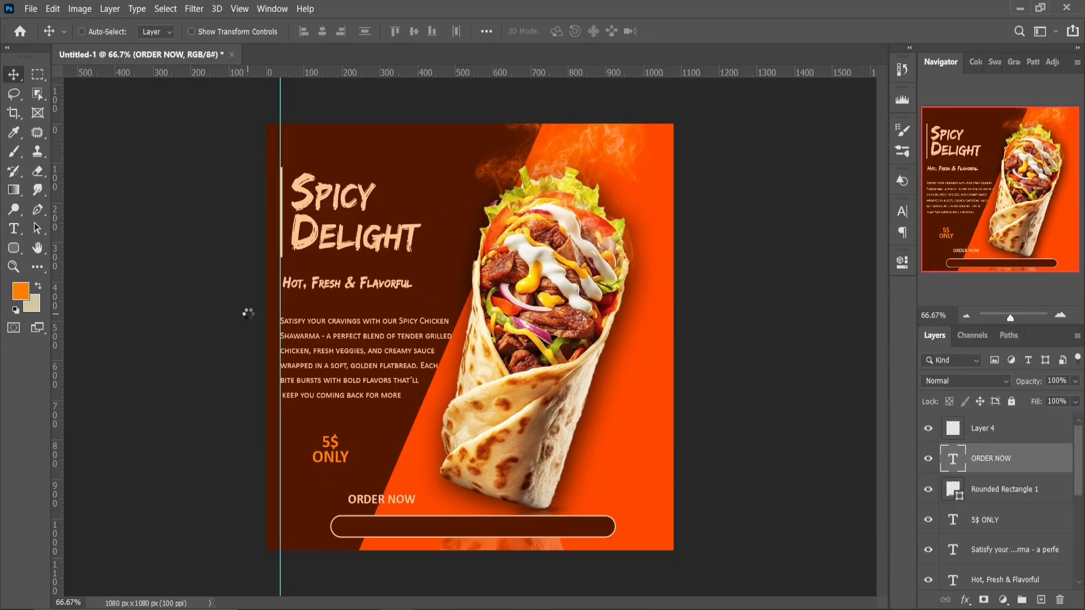
- Shift the "ORDER NOW" text down and left so it sits just above the rounded bar's left end
key(Down)
key(Down)
key(Down)
key(Down)
key(Down)
key(Down)
key(Down)
key(Down)
key(Down)
key(Down)
key(Down)
key(Down)
key(Down)
key(Down)
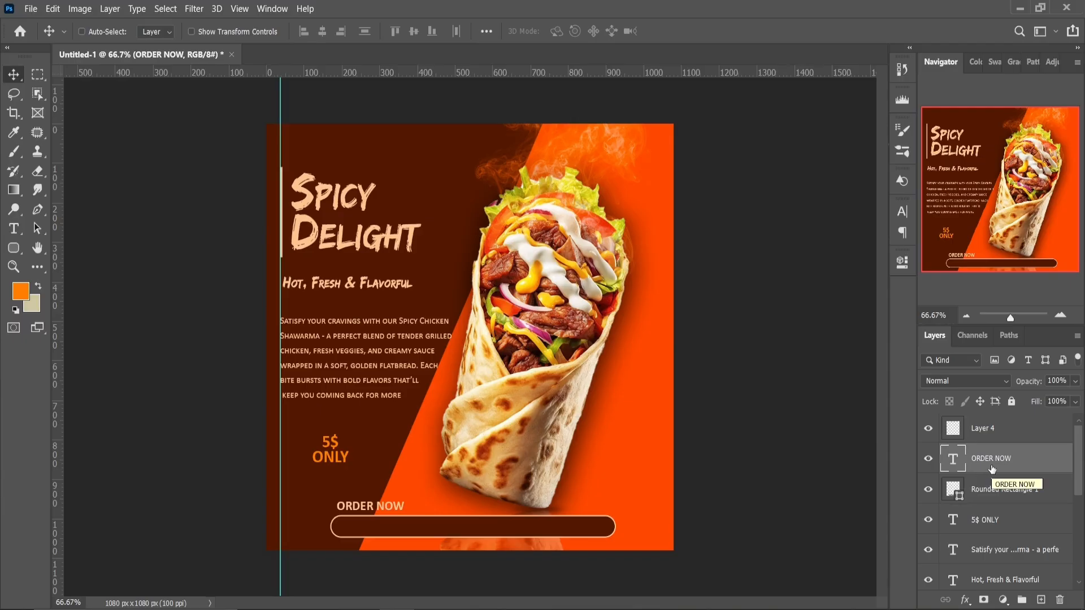
- Duplicate the "ORDER NOW" text and place the copy inside the left half of the rounded bar
key(ctrl+j)
key(Down)
key(Down)
key(Down)
key(Down)
key(Down)
key(Down)
key(Down)
key(Down)
key(Down)
key(Down)
key(Down)
key(Down)
key(Down)
key(Down)
key(Down)
key(Down)
key(Down)
key(Down)
key(Down)
key(Down)
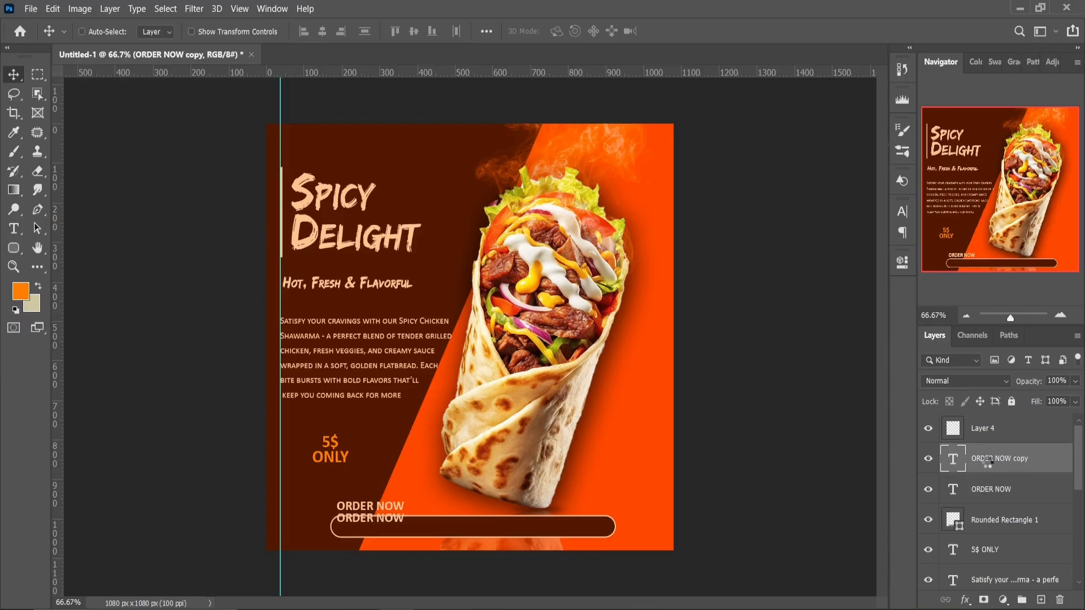
key(Right)
key(Right)
key(Right)
key(Right)
key(Right)
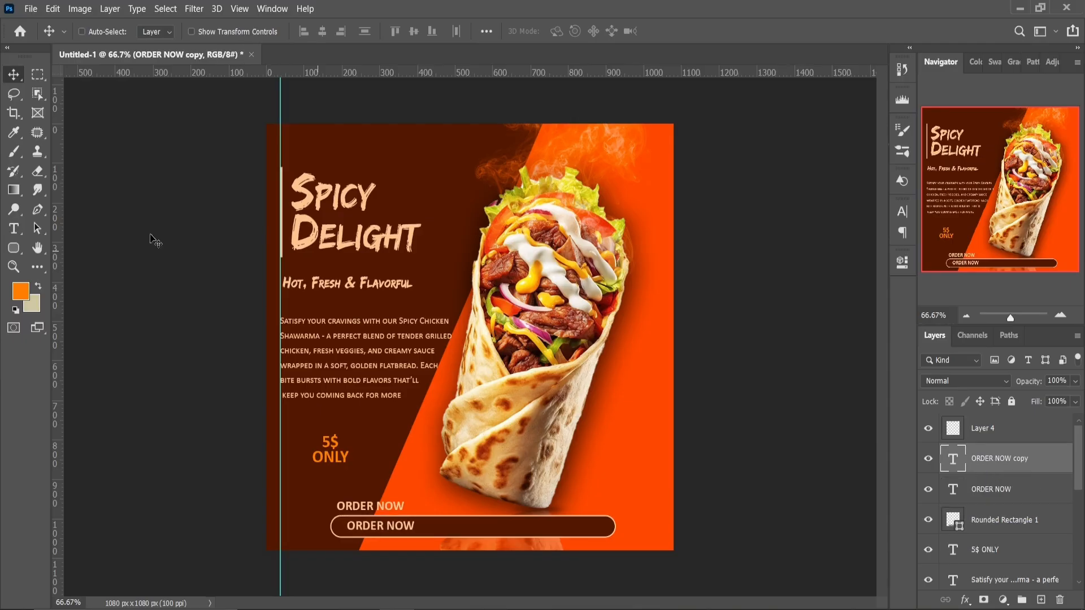
- Widen the copied text's box to about 350 px and replace its text with the contact phone number
click(14, 228)
drag(346, 527, 469, 531)
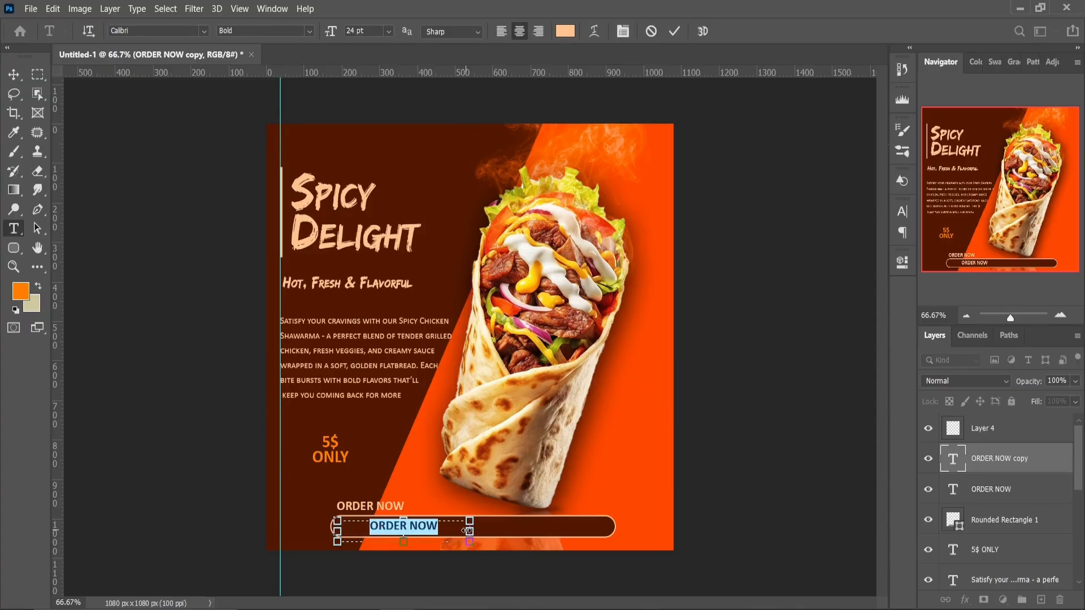
key(BackSpace)
text(+0-123-456-789)
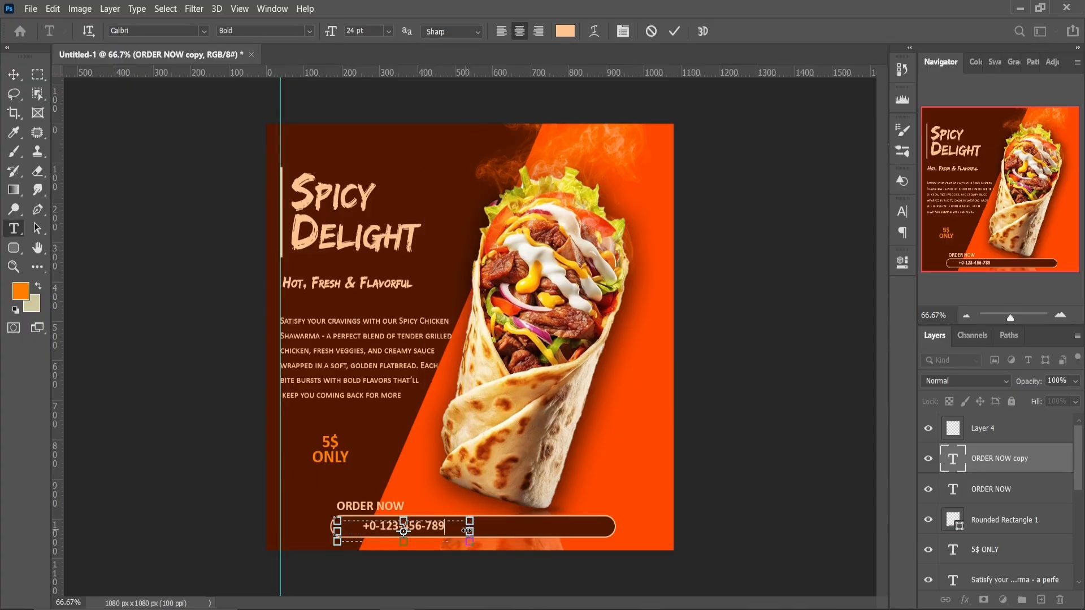
click(14, 74)
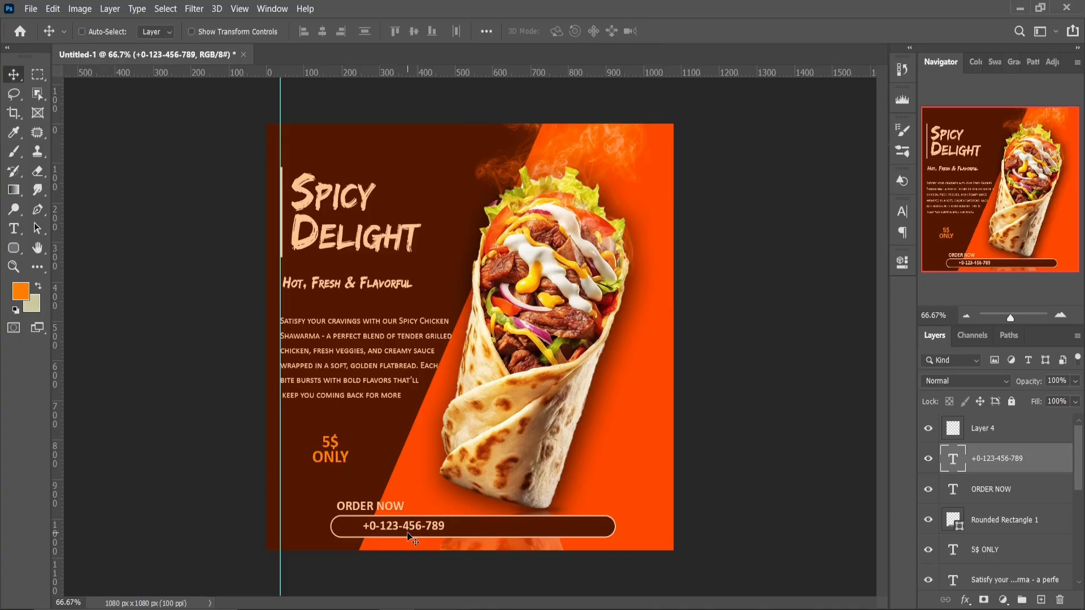
- Duplicate the phone number text into the bar's right half and change the copy to "Your Location"
drag(394, 536, 587, 526)
key(t)
key(BackSpace)
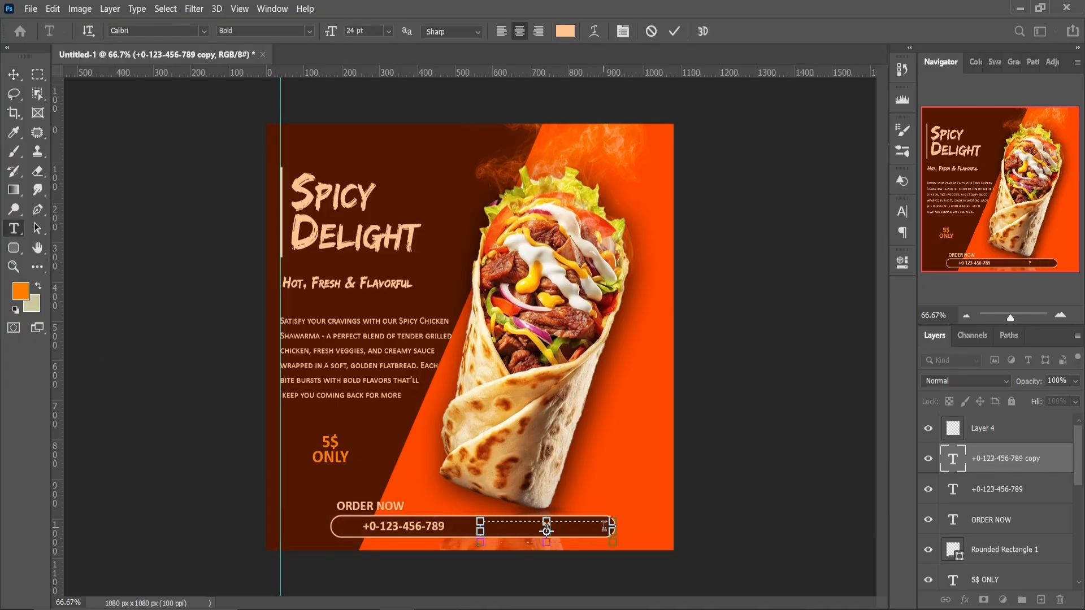
text(Your Location)
click(15, 98)
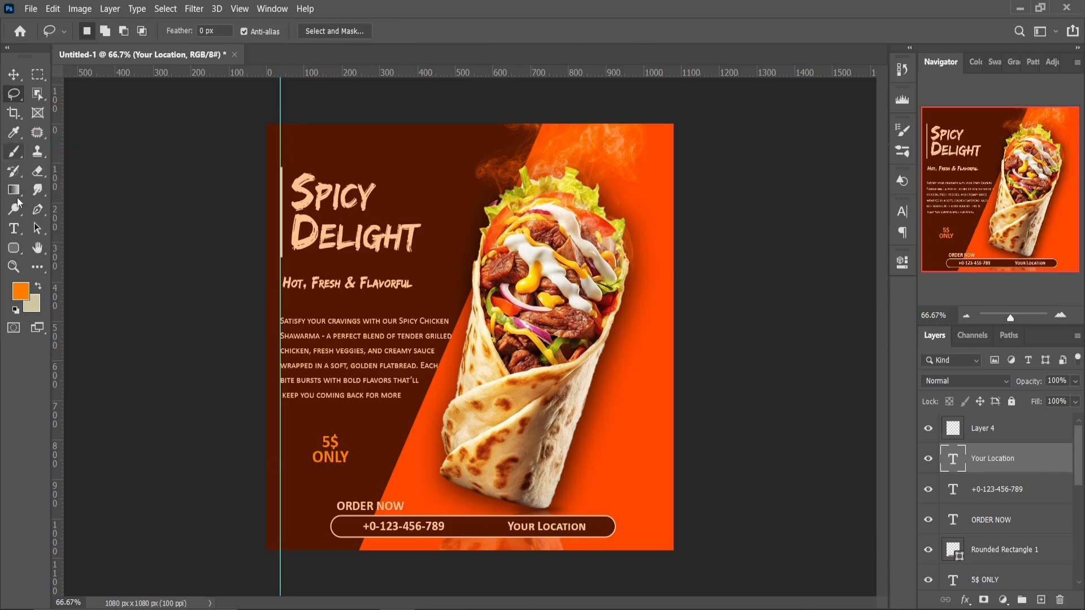
- Draw a vertical divider line about 39 px tall in the bar, between the phone number and "Your Location"
right_click(14, 248)
click(57, 303)
click(1060, 314)
click(1060, 314)
drag(987, 212, 999, 263)
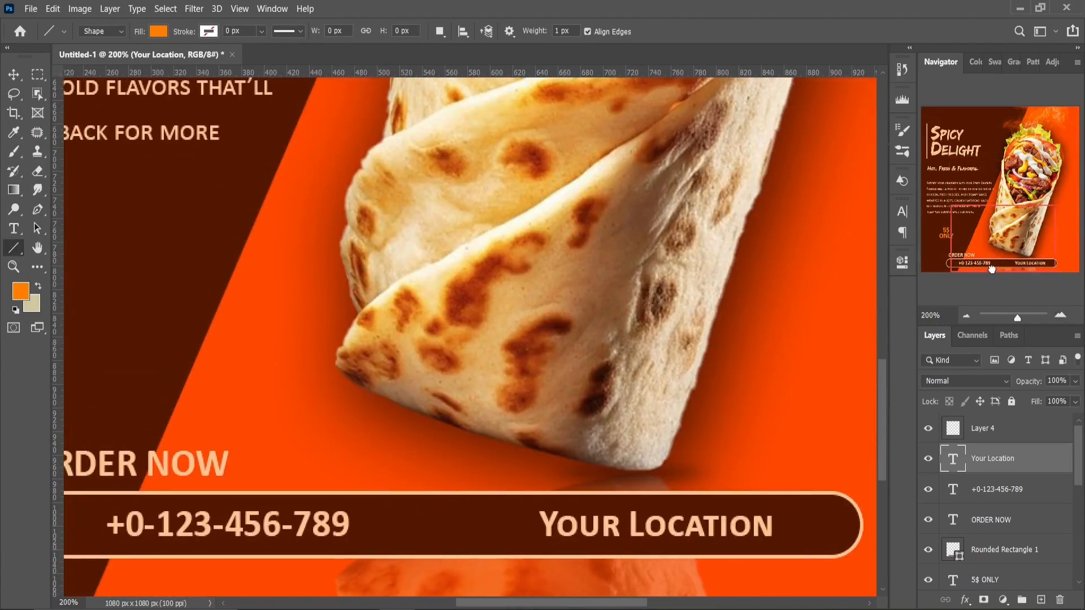
drag(466, 501, 465, 547)
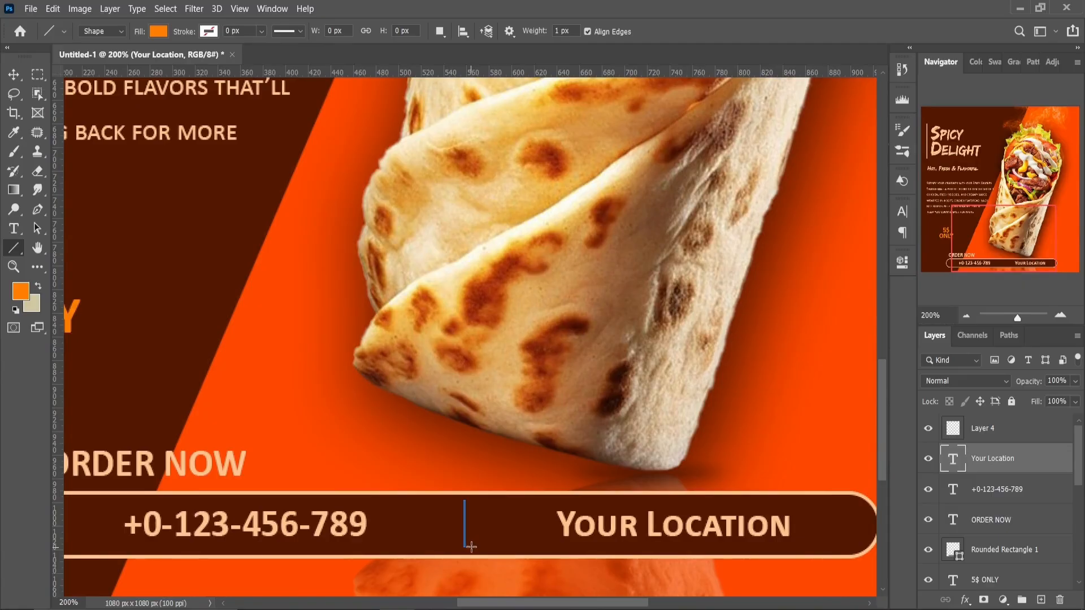
- Remove the divider line's fill and give it a thin peach stroke
click(205, 34)
click(205, 34)
click(122, 109)
click(218, 31)
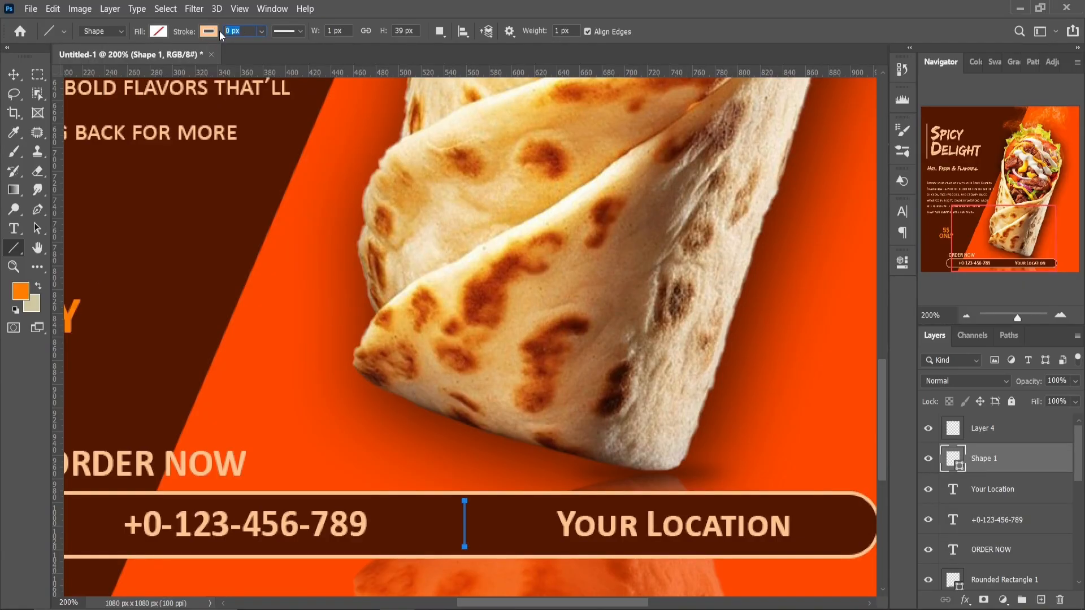
key(l)
click(966, 317)
click(965, 318)
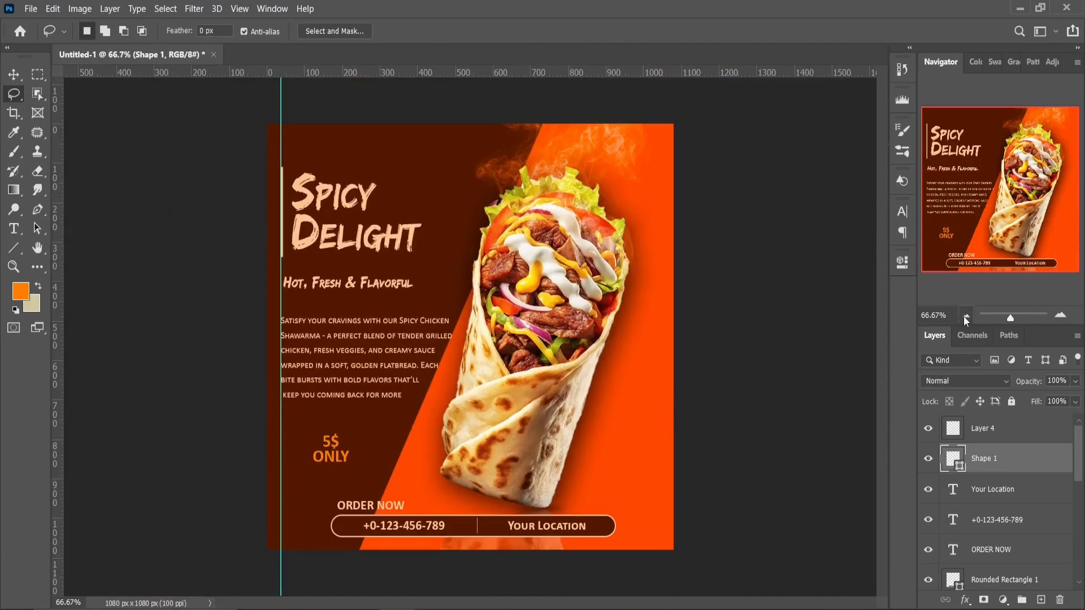
- Add a Multiply drop shadow to the rounded bar with 60% opacity, 15 px distance, 10% spread and 22 px size
click(1007, 576)
scroll(1007, 576, down, 1)
click(965, 600)
click(985, 600)
drag(758, 218, 770, 35)
drag(795, 197, 783, 197)
key(Down)
key(Down)
drag(816, 118, 815, 120)
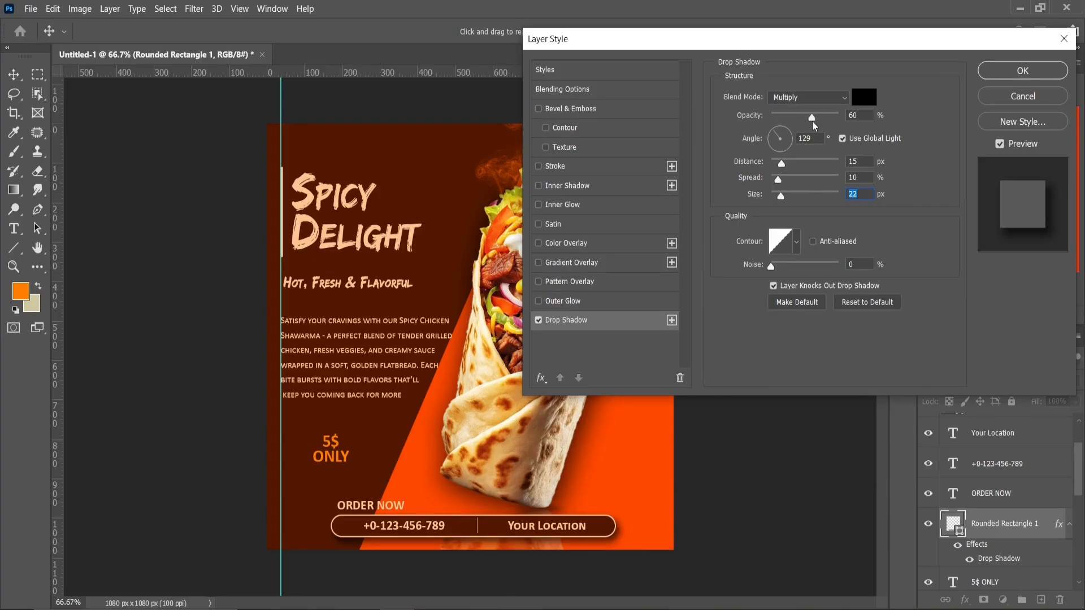
click(1023, 70)
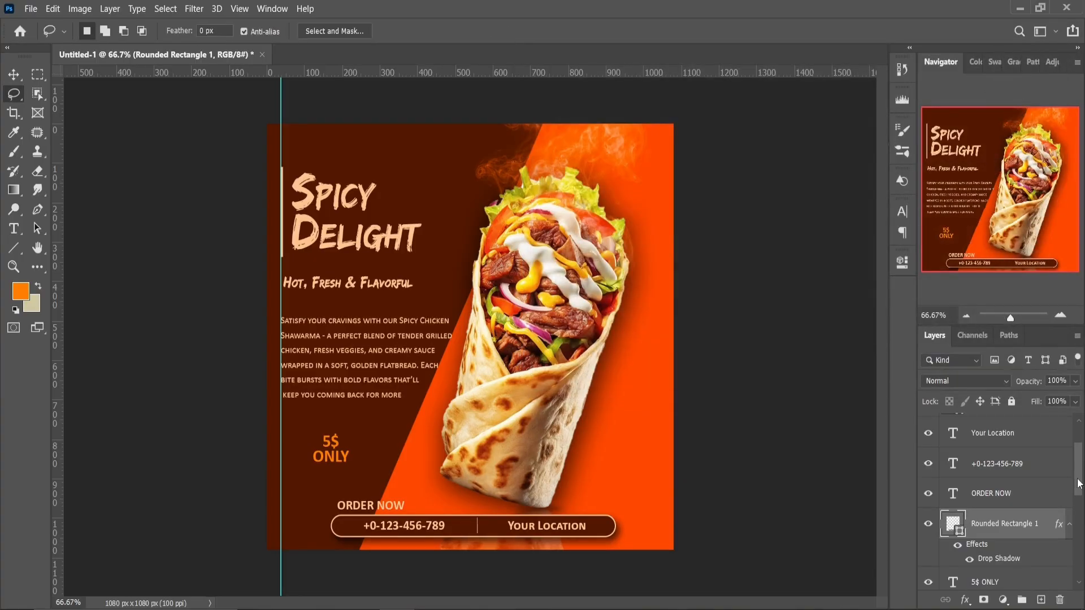
- Reduce the phone number text in the bar to 21 pt
drag(1077, 484, 1077, 475)
click(1012, 489)
click(903, 262)
click(729, 447)
key(Down)
key(Down)
key(Down)
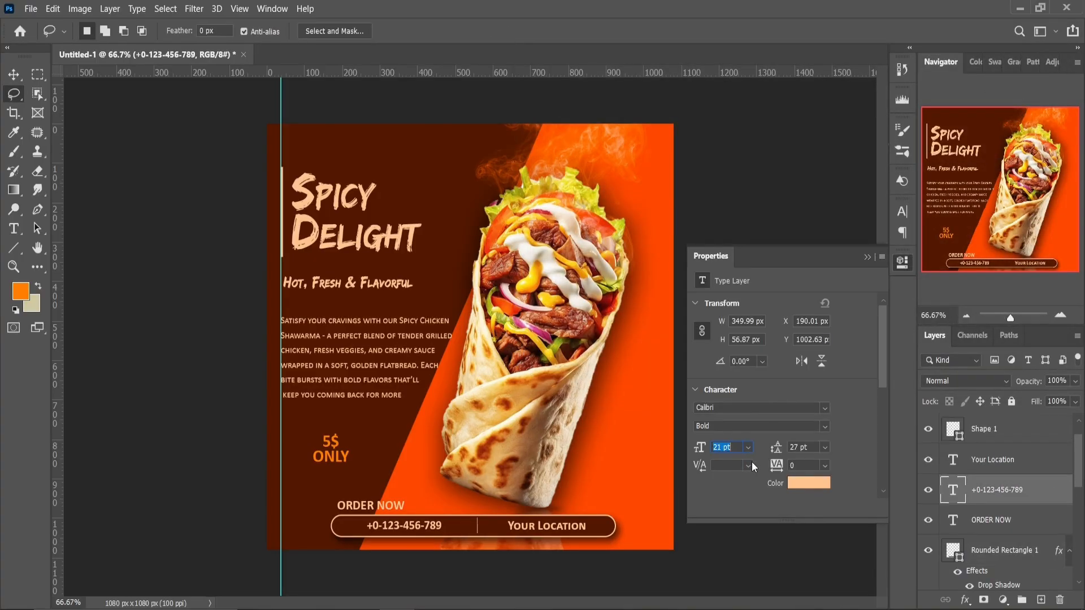
click(903, 262)
- Reduce the "Your Location" text in the bar to 21 pt
click(1006, 459)
click(902, 262)
click(729, 447)
key(Down)
key(Down)
key(Down)
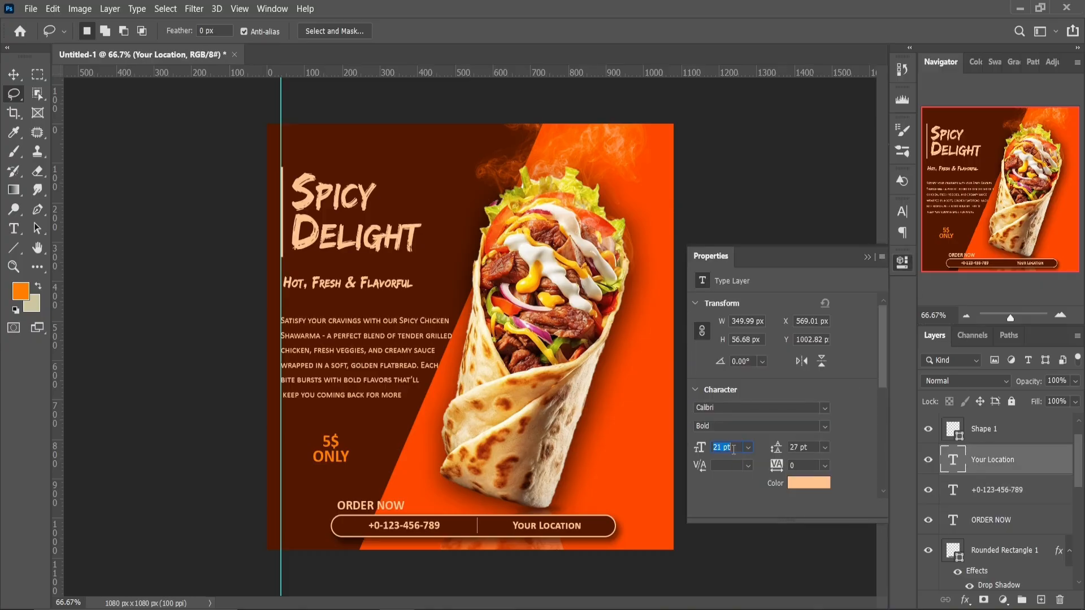
click(872, 261)
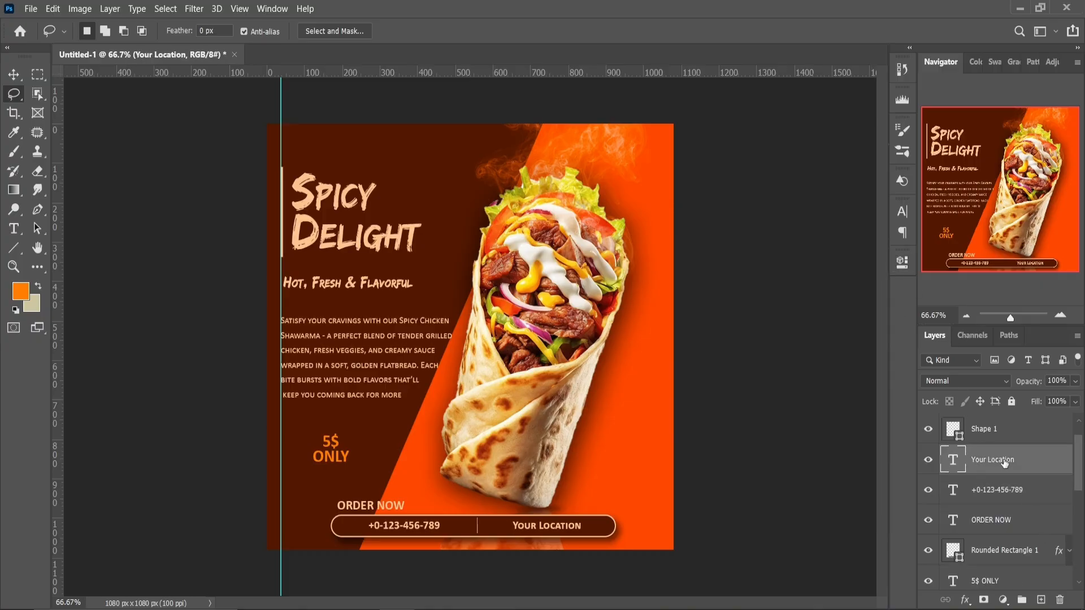
- Duplicate the "Your Location" text, move the copy above the headline and change it to "LOGO"
key(ctrl+j)
key(v)
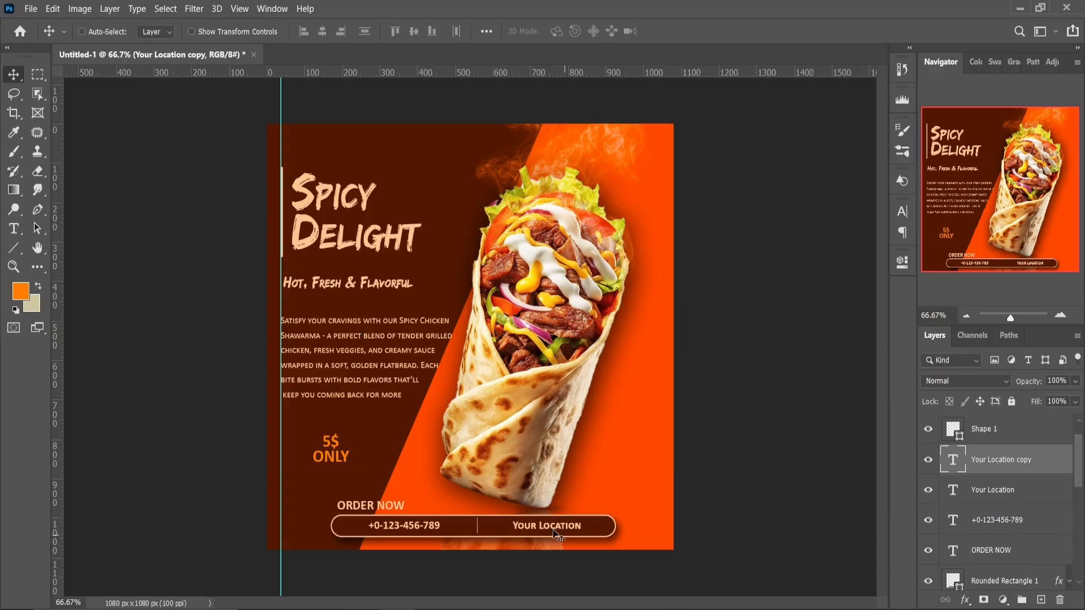
drag(558, 536, 326, 149)
key(t)
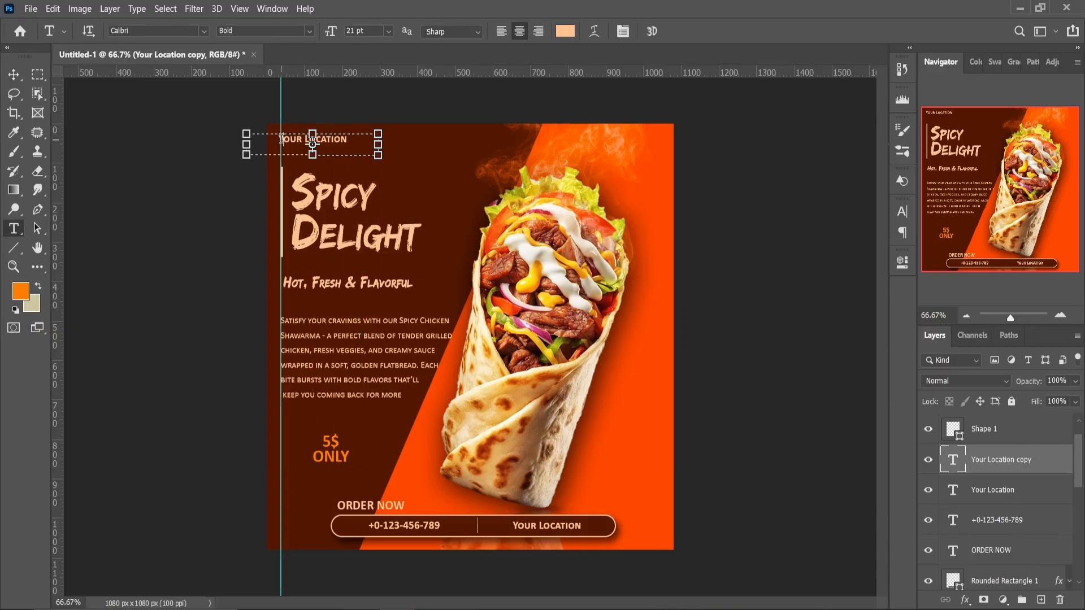
triple_click(281, 139)
text(LOGO)
- Enlarge the "LOGO" text slightly and shift it left so it starts near the vertical guide
click(902, 262)
click(732, 446)
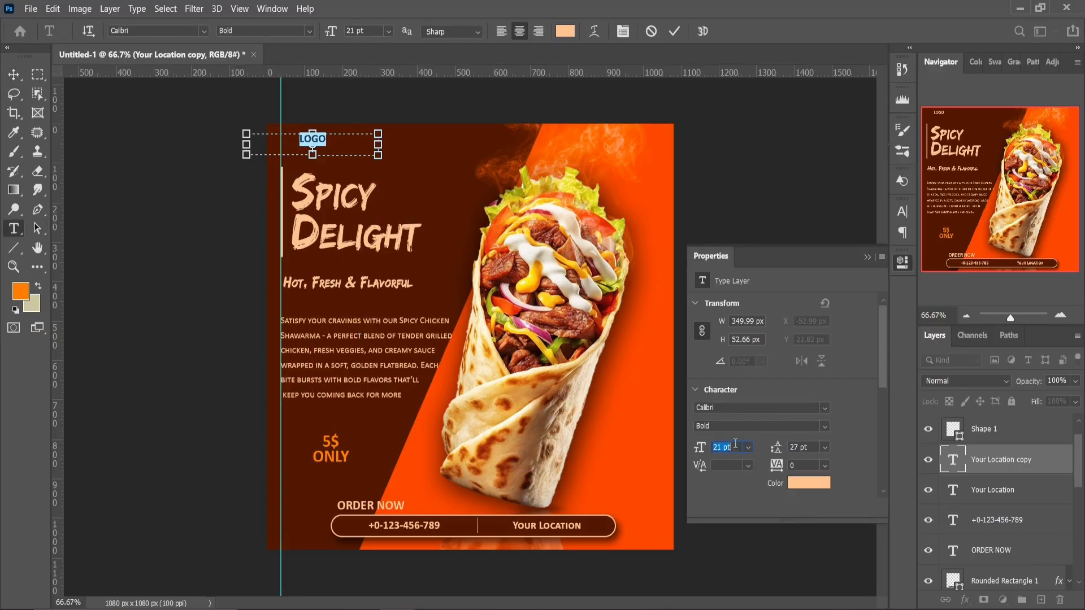
scroll(732, 445, up, 3)
click(864, 261)
click(16, 77)
key(shift+Left)
key(shift+Left)
key(shift+Left)
key(shift+Left)
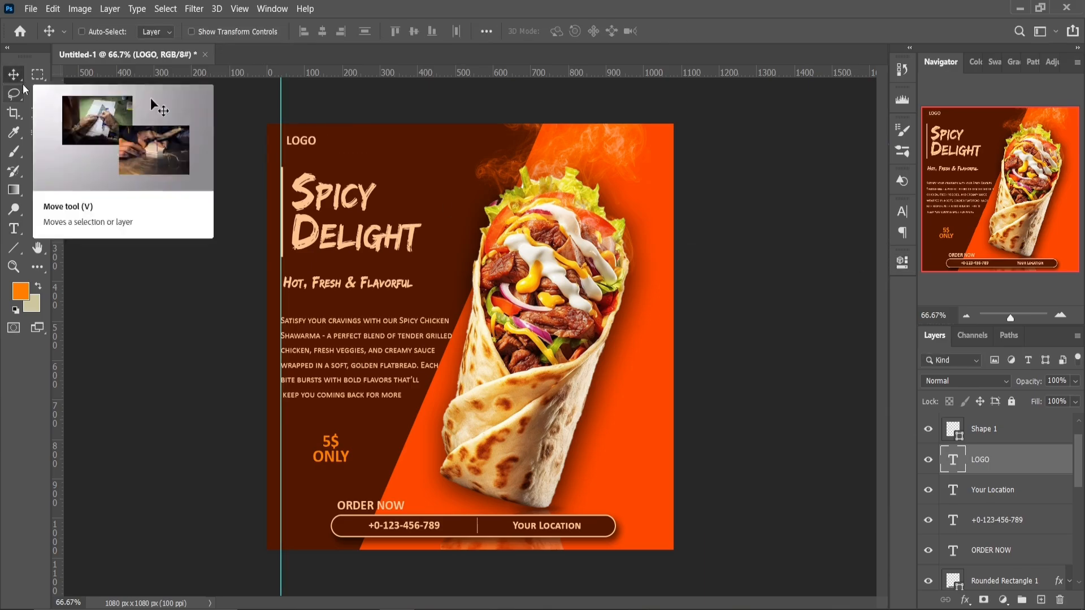
- Nudge the "LOGO" text down and enlarge it so it starts at the vertical guide, and remove the guide
key(Down)
key(Down)
key(Down)
key(Down)
key(Down)
key(Down)
click(902, 261)
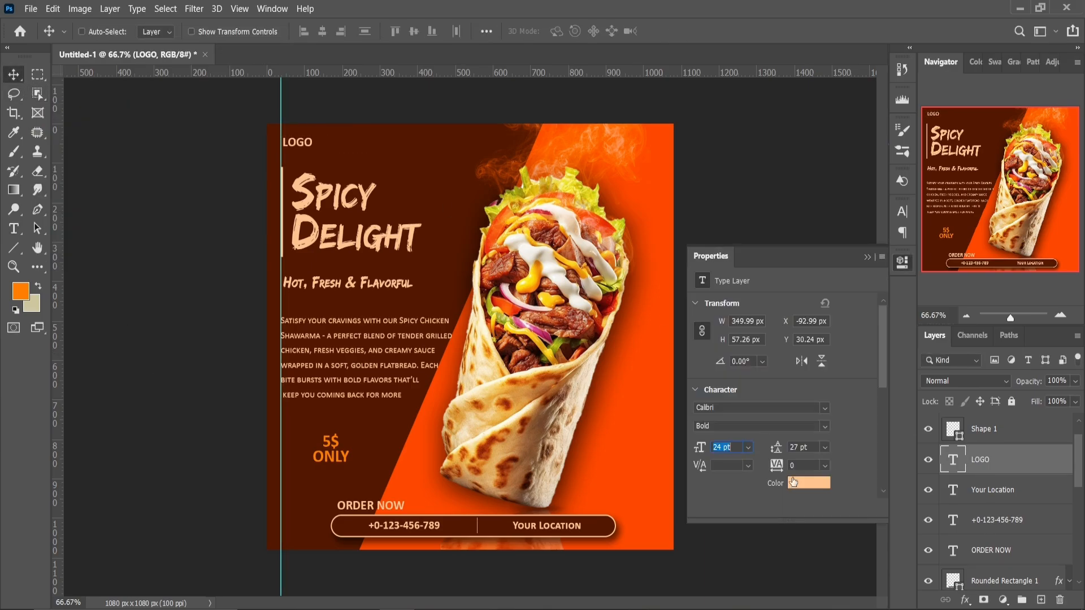
click(866, 258)
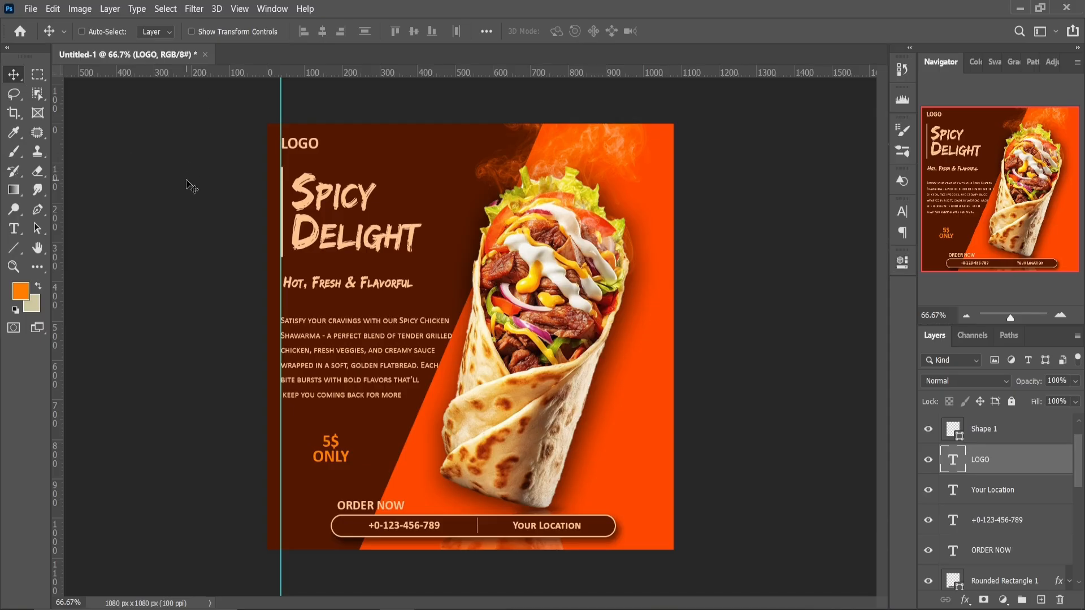
drag(281, 446, 58, 446)
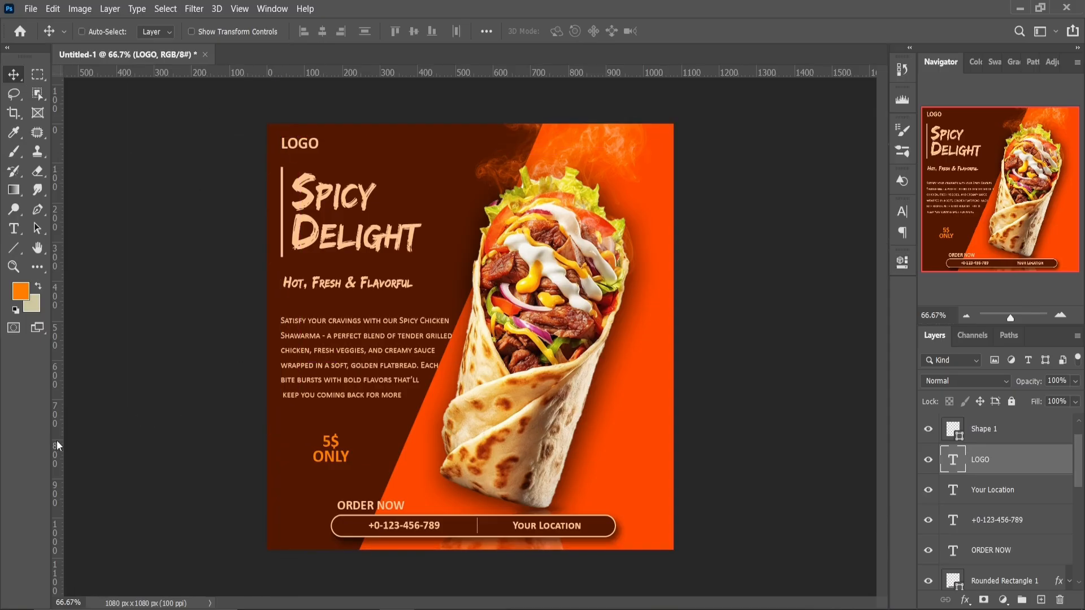
- Add empty layers at the top of the stack and set the orange Brush to an 800 px ellipse angled at -42°
key(ctrl+shift+alt+n)
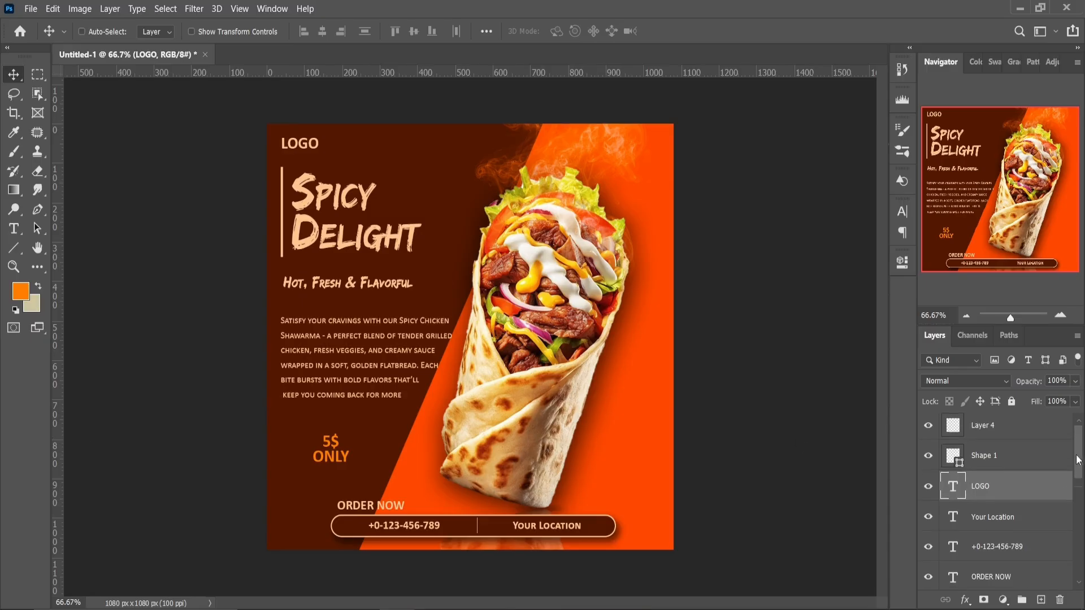
click(1043, 600)
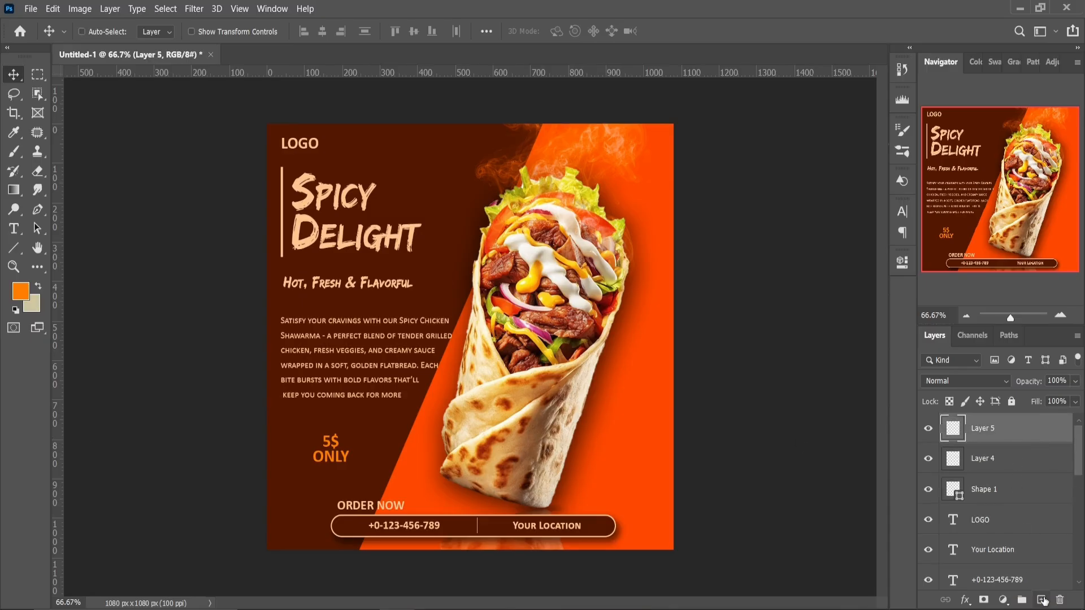
click(14, 152)
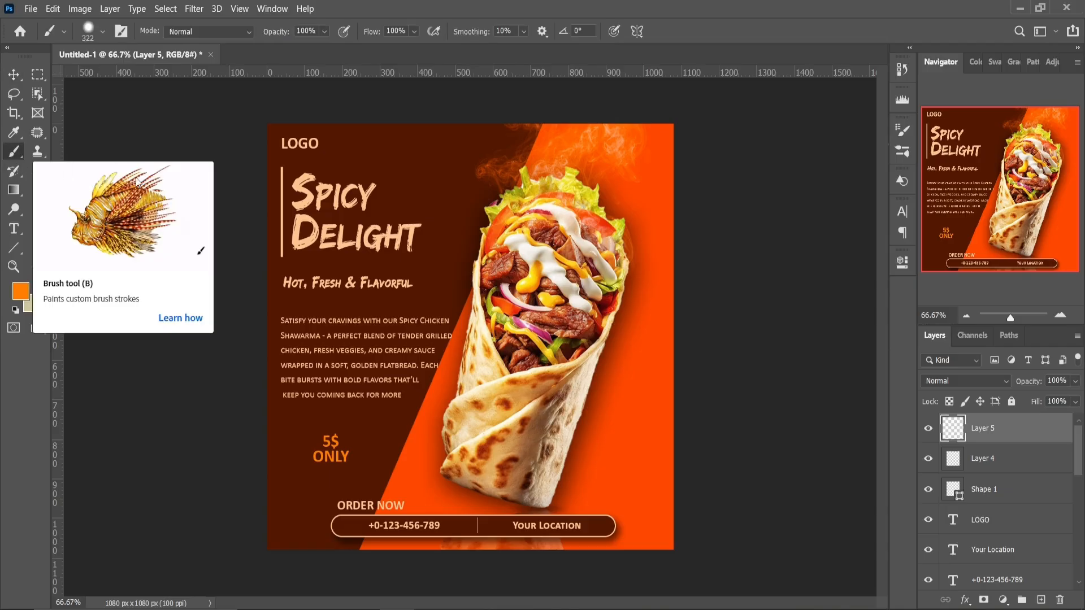
click(994, 62)
right_click(445, 301)
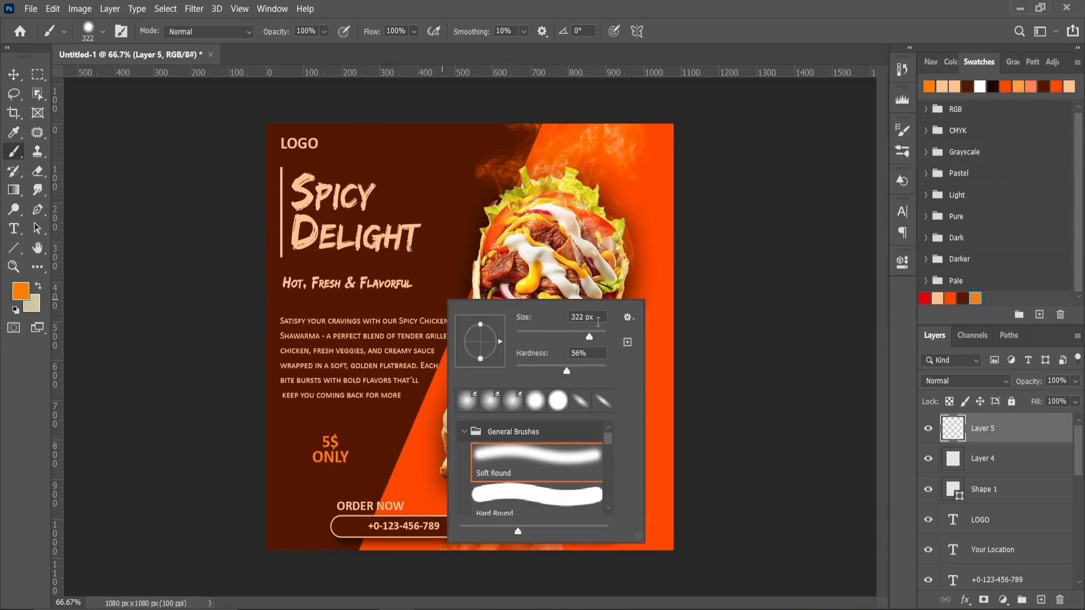
text(800)
drag(482, 325, 494, 355)
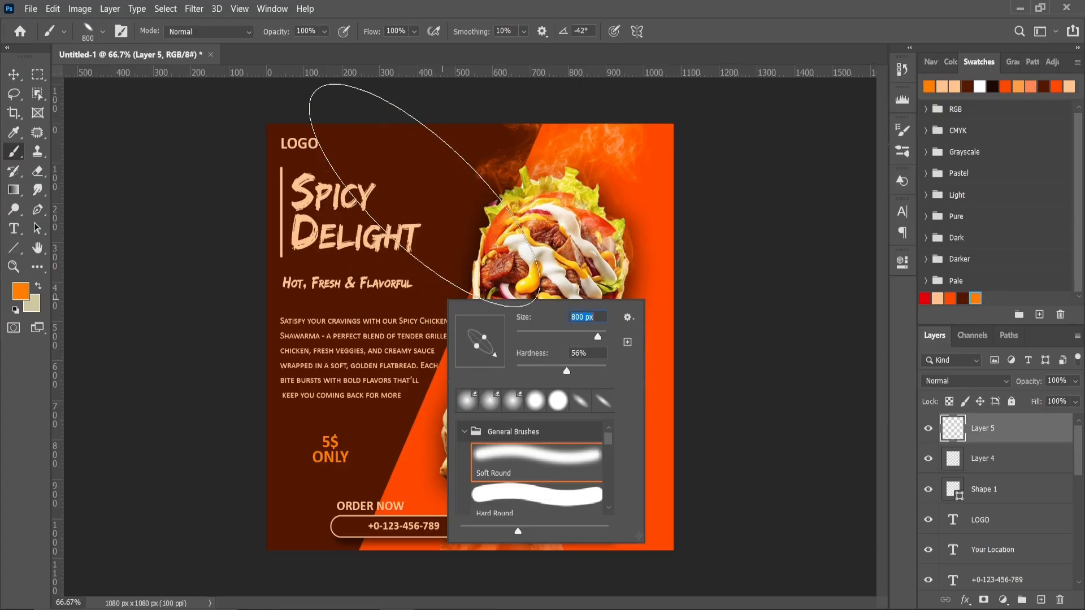
key(Return)
- Paint a soft orange glow over the headline with a 900 px brush at 0% hardness, -28° angle and 17% opacity
click(325, 31)
drag(343, 48, 299, 48)
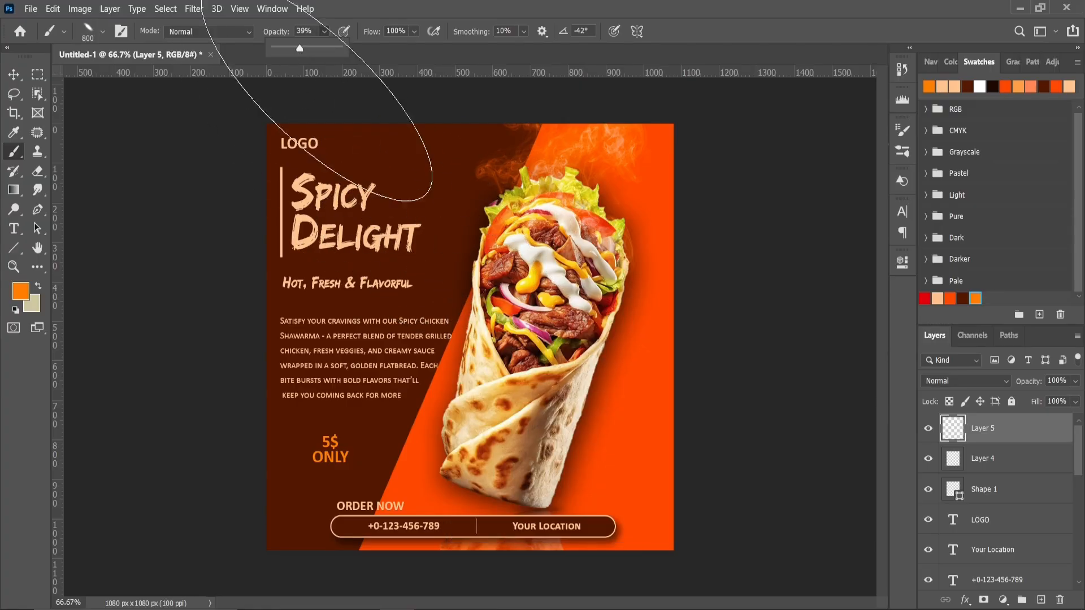
right_click(473, 236)
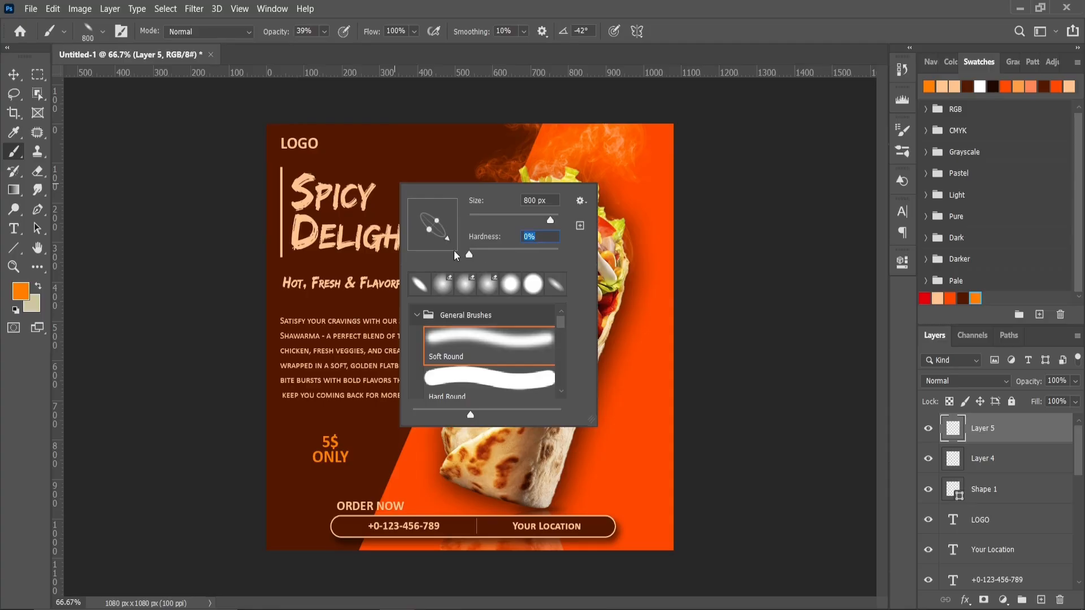
key(Return)
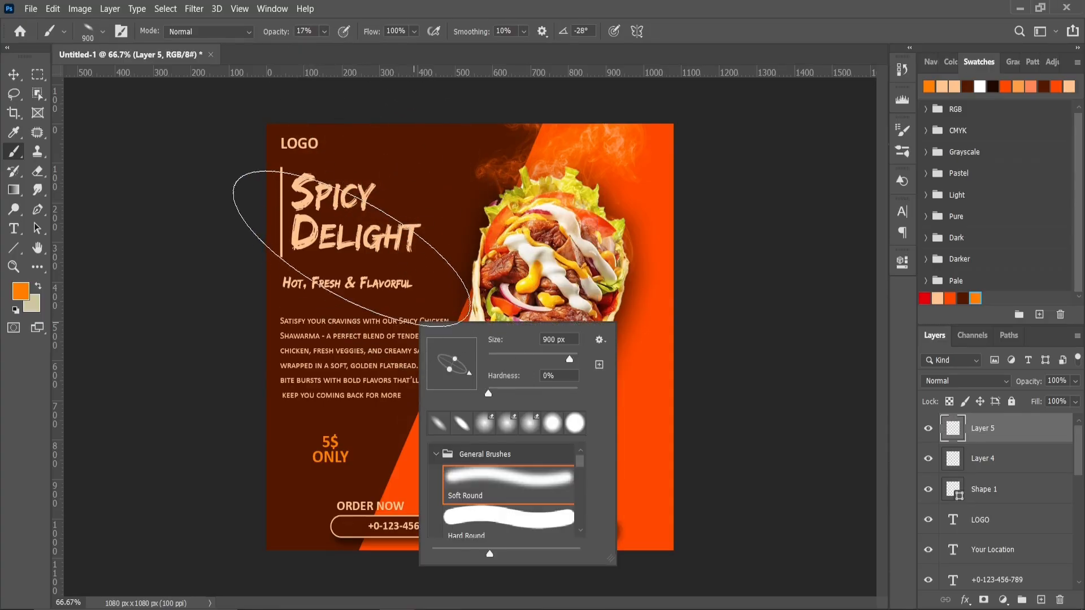
click(352, 227)
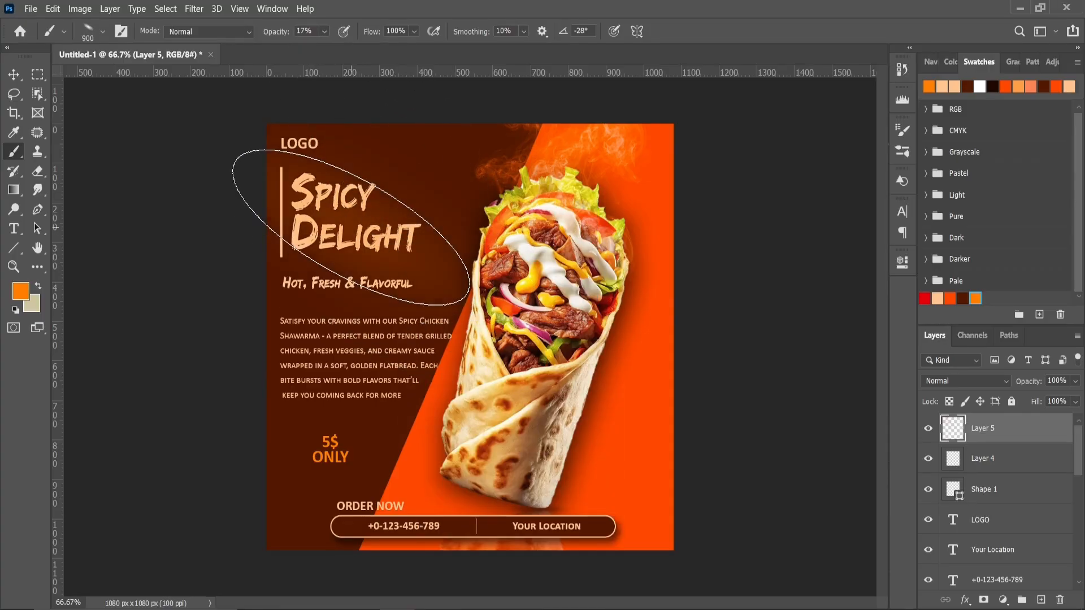
- Make the brush round, add a layer above Layer 1 and paint an orange glow at 61% opacity in the poster's lower-right corner
right_click(430, 369)
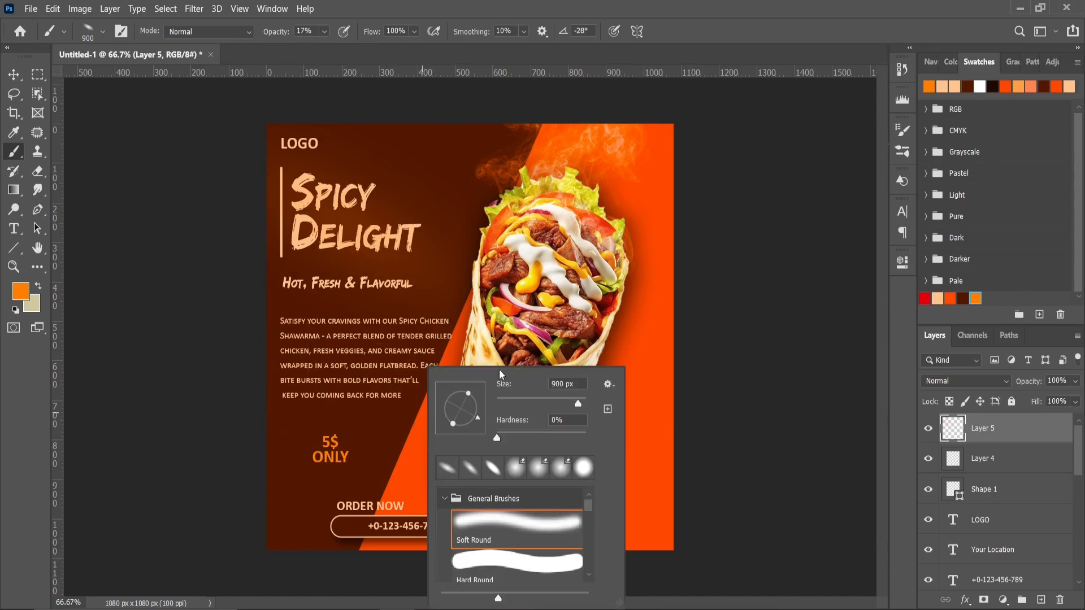
key(Return)
click(1041, 600)
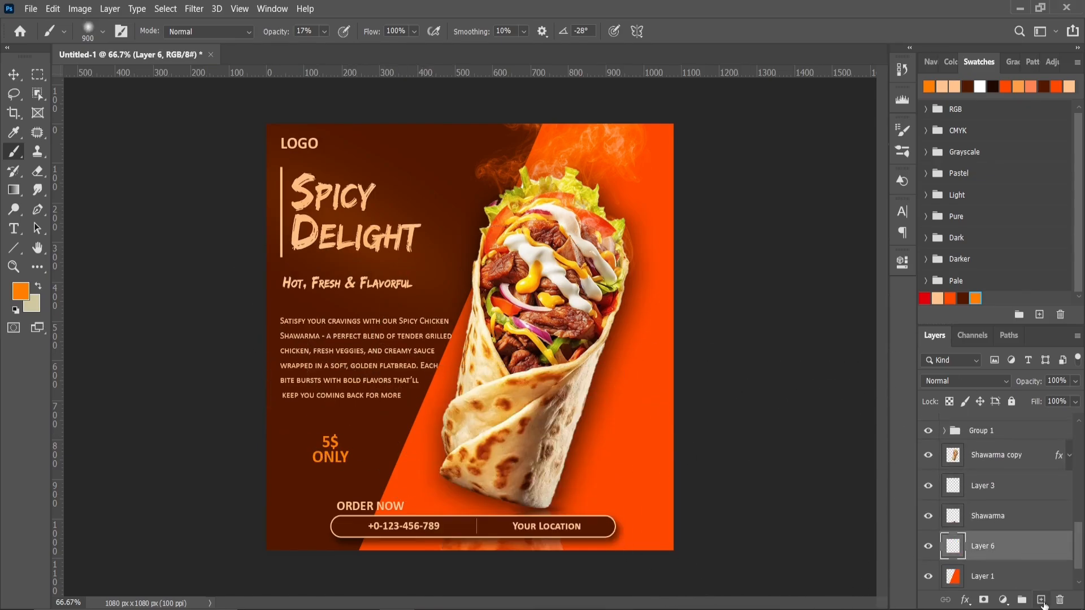
mouse_move(324, 32)
mouse_down()
mouse_move(341, 52)
mouse_move(360, 52)
mouse_up()
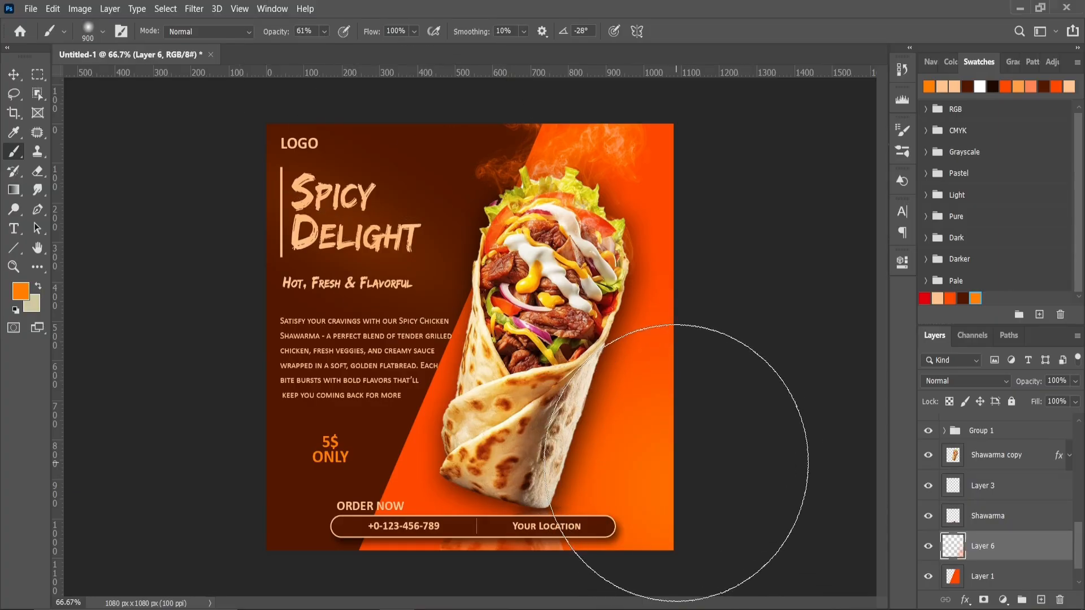
- Stamp all visible layers into a merged layer above Layer 5 and open it in the Camera Raw filter
scroll(1083, 511, up, 4)
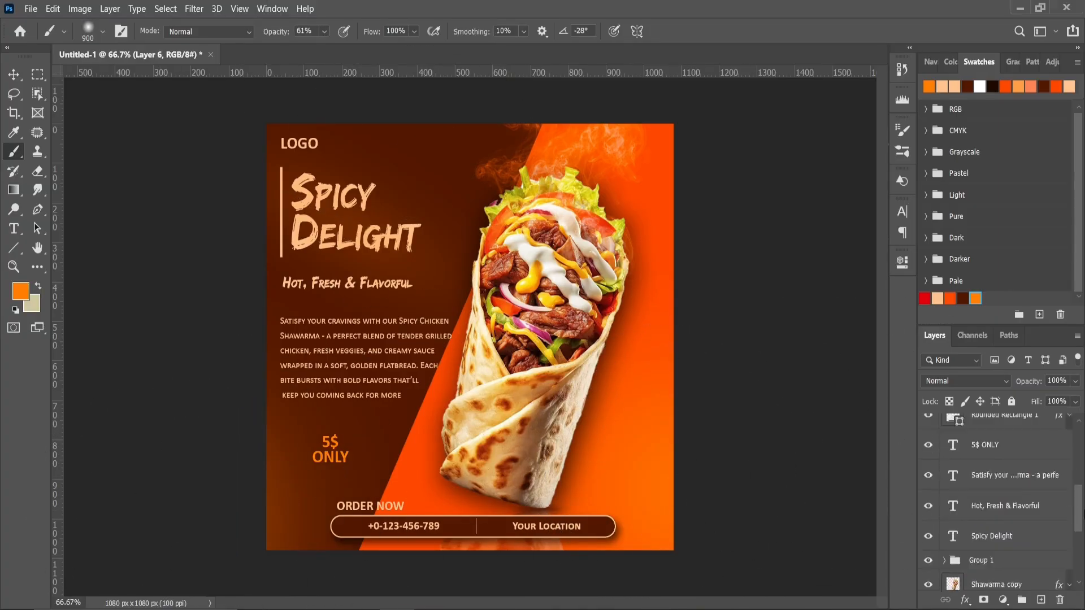
scroll(1083, 512, up, 5)
click(1035, 431)
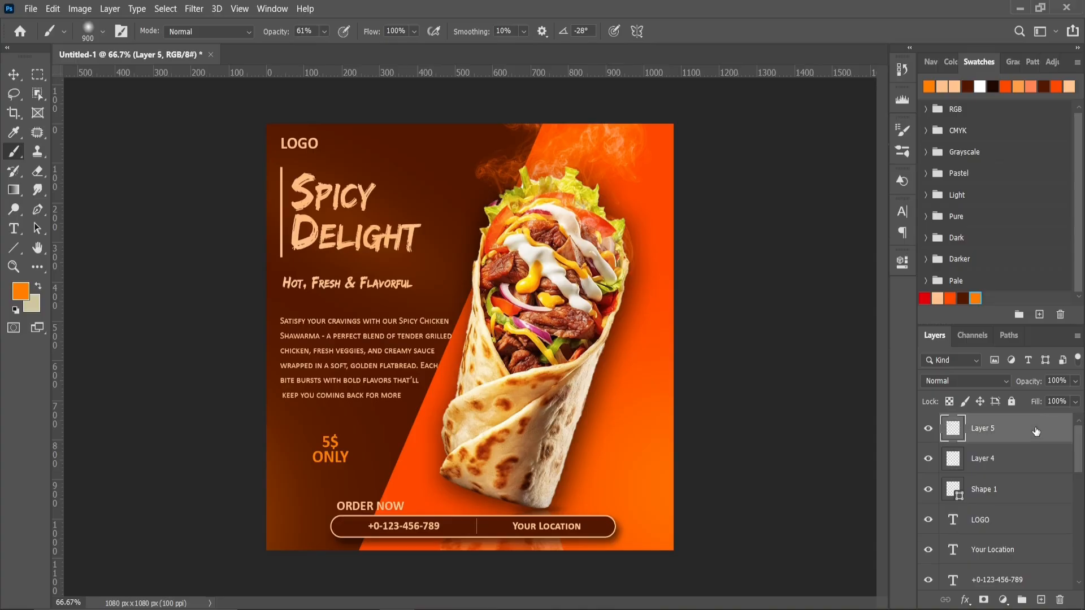
key(ctrl+shift+alt+e)
click(194, 9)
click(208, 92)
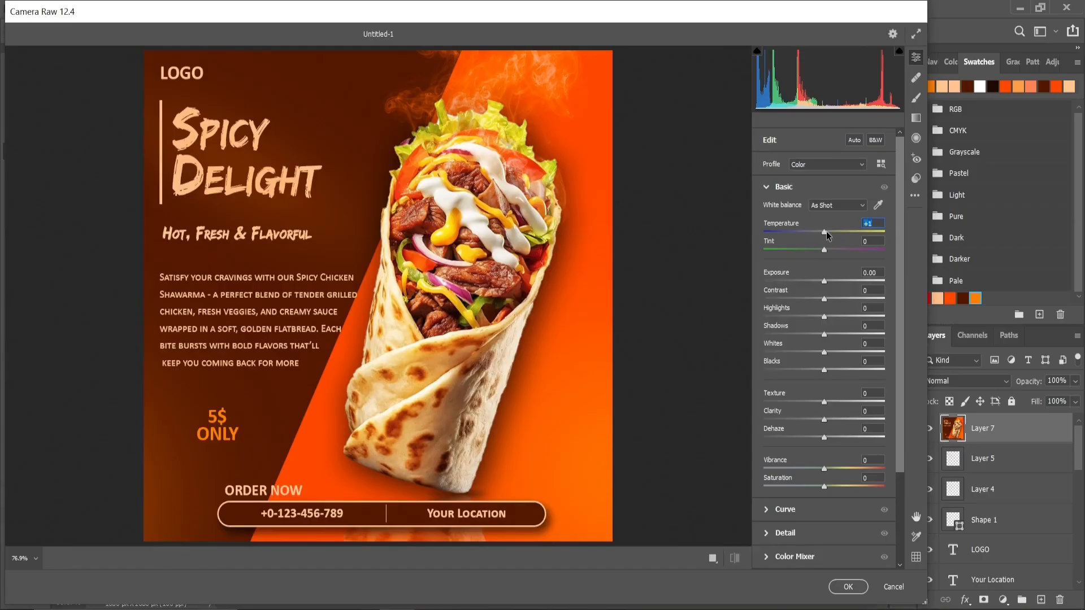
- Set Temperature to +7, Contrast +20, Highlights +4, Shadows -13, Texture +7 and Vibrance +7 in Camera Raw
drag(826, 233, 829, 233)
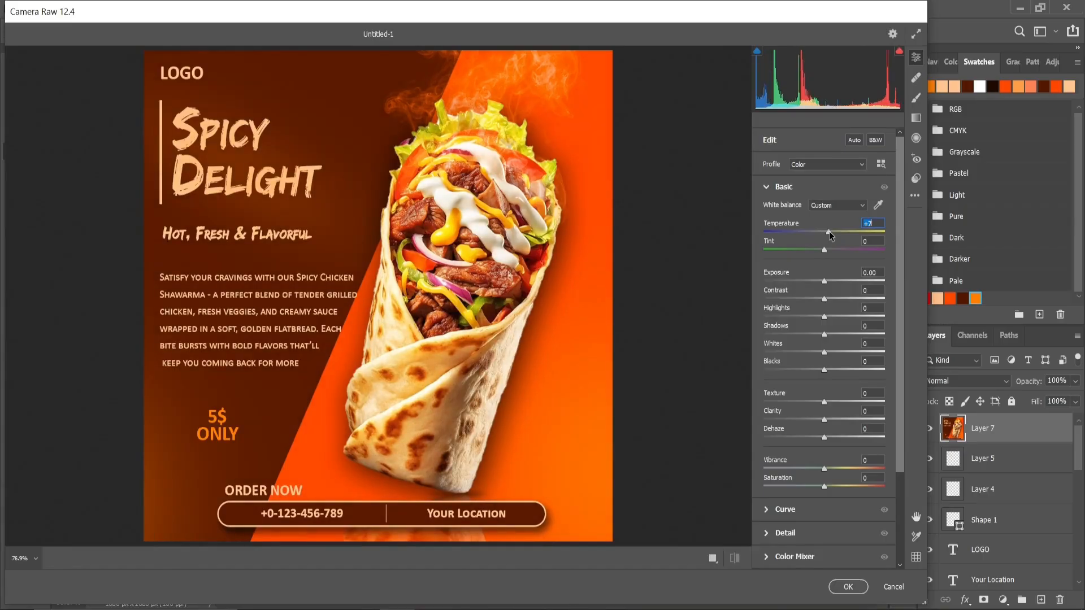
drag(823, 298, 815, 334)
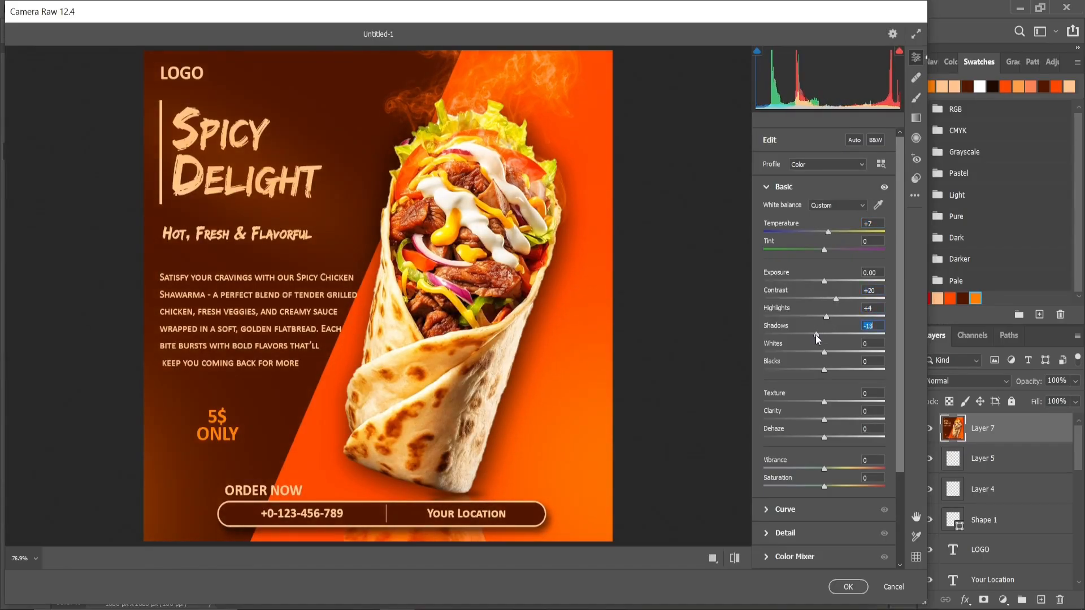
drag(823, 401, 829, 402)
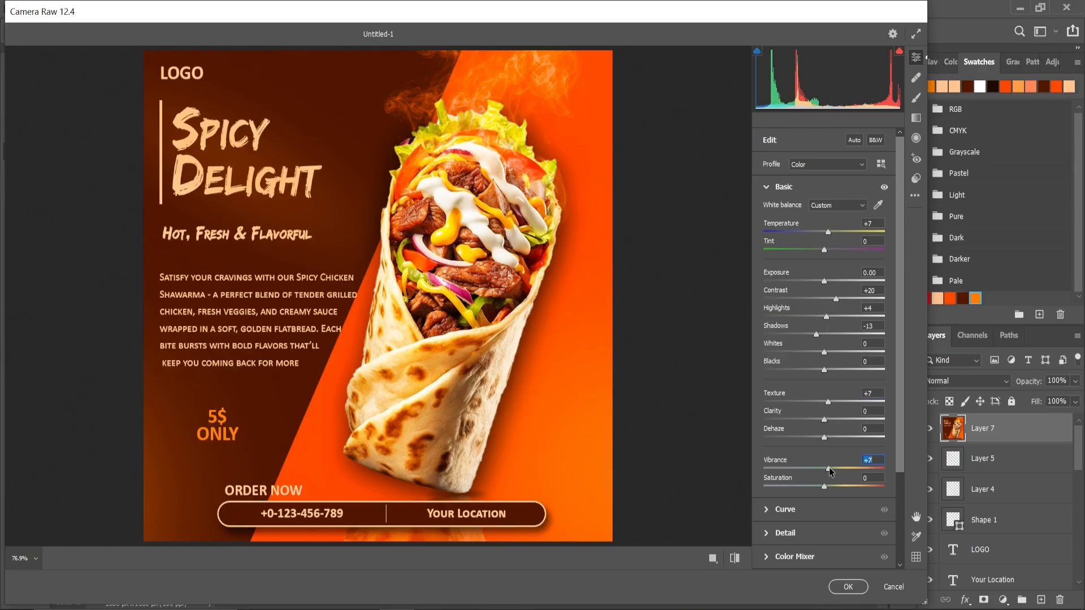